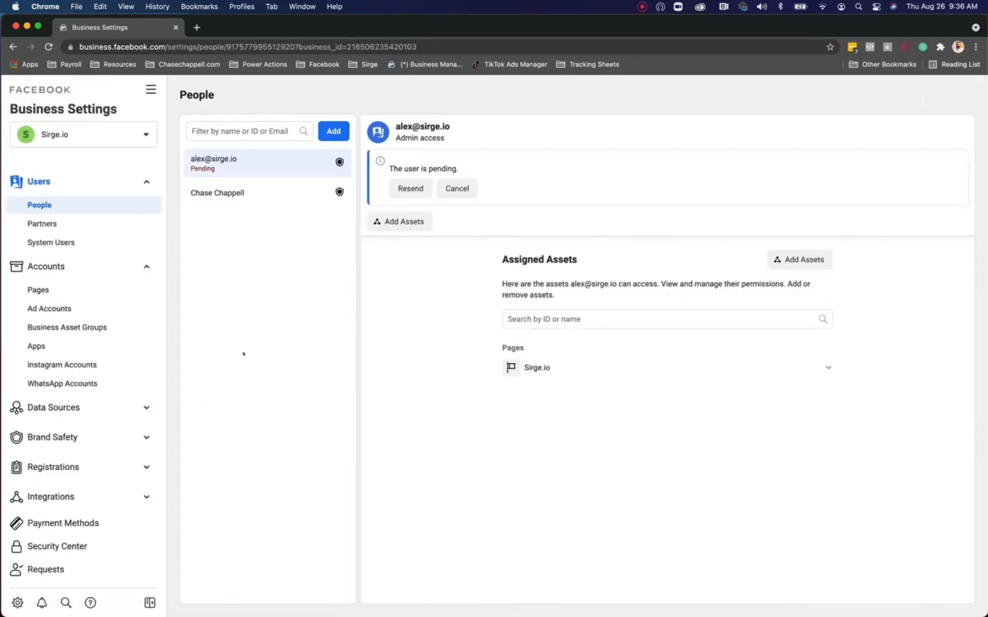
# Step: Review the other admin's access details in Business Manager
pyautogui.scroll(-3, 85, 343)
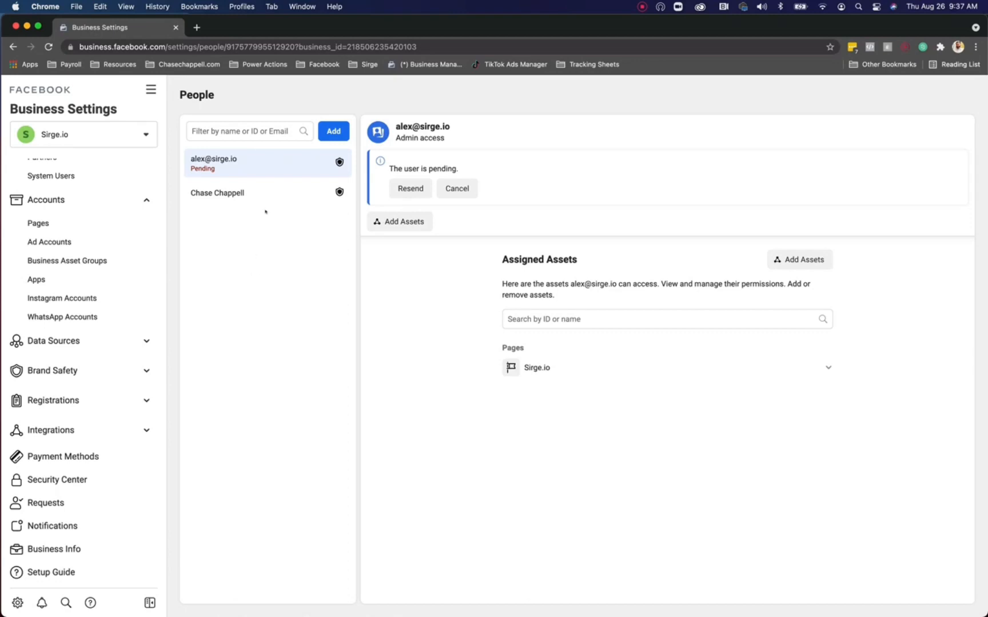
pyautogui.click(294, 197)
pyautogui.scroll(2, 98, 224)
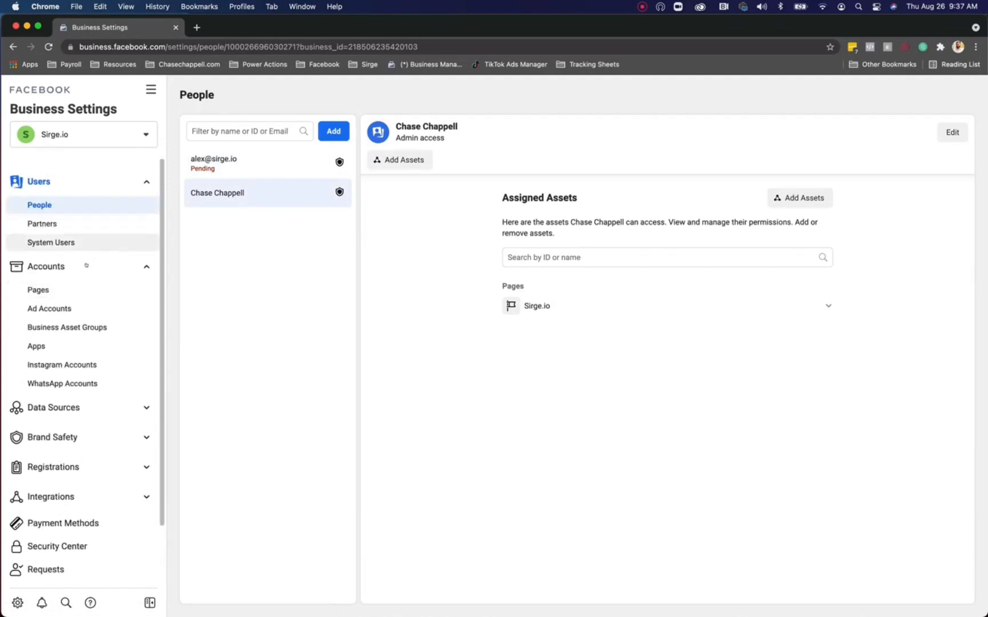
# Step: From the business's Pages list, open the Sirge.io Page in a new tab
pyautogui.click(77, 290)
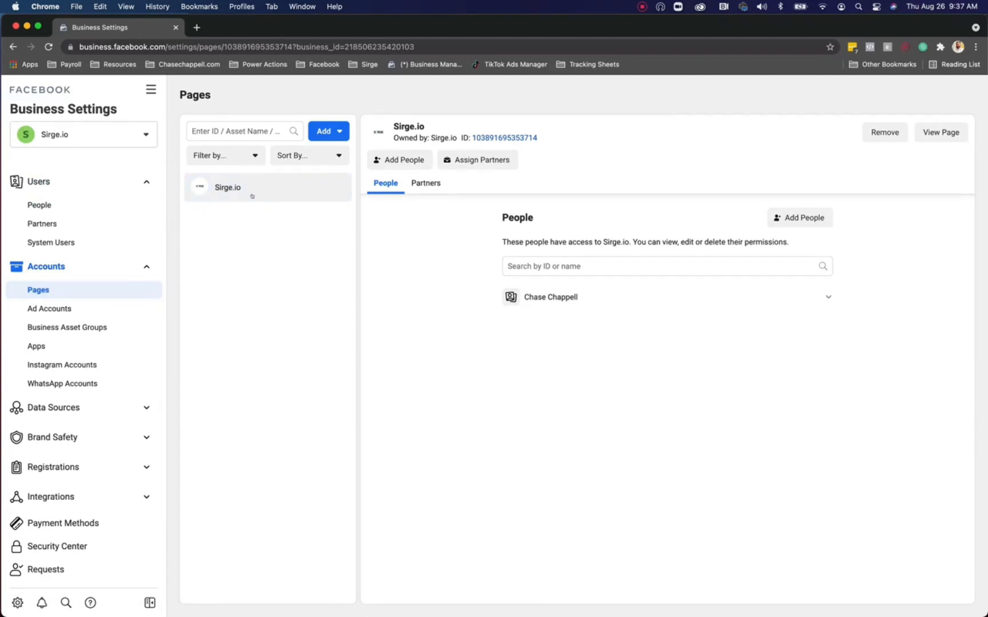
pyautogui.click(325, 128)
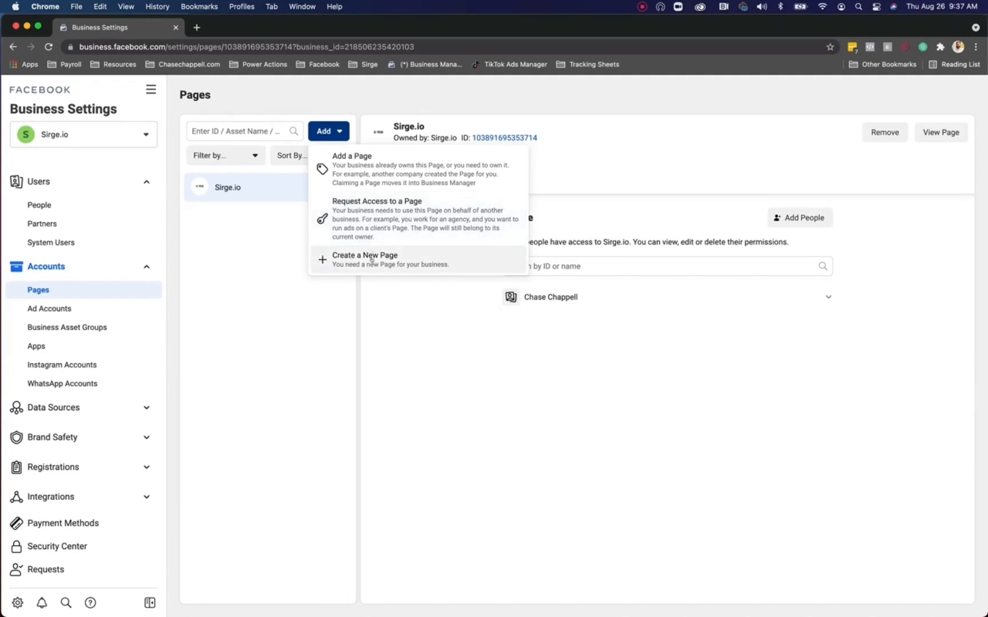
pyautogui.click(290, 323)
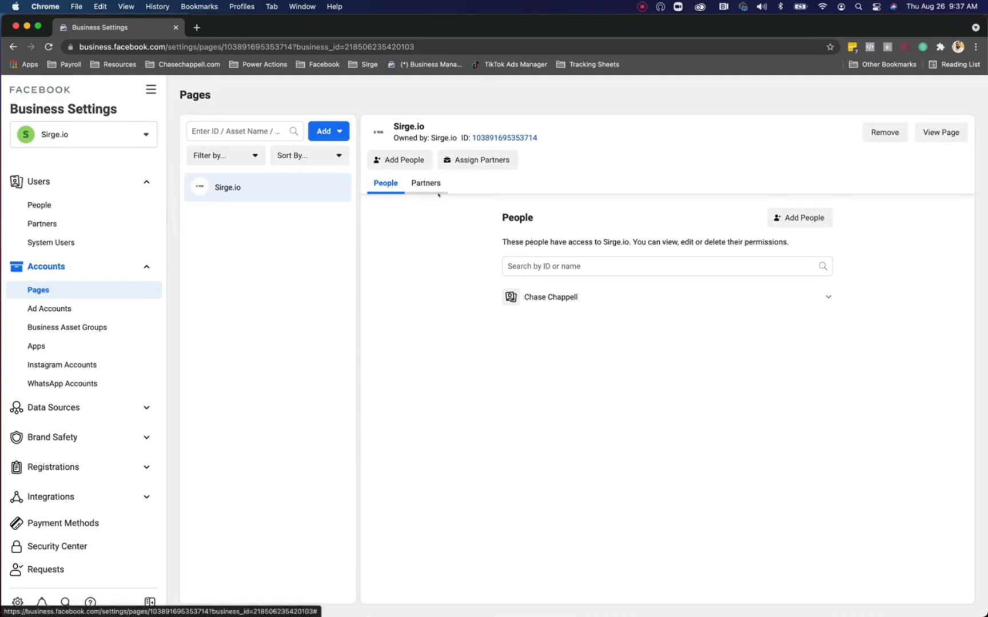
pyautogui.click(939, 136)
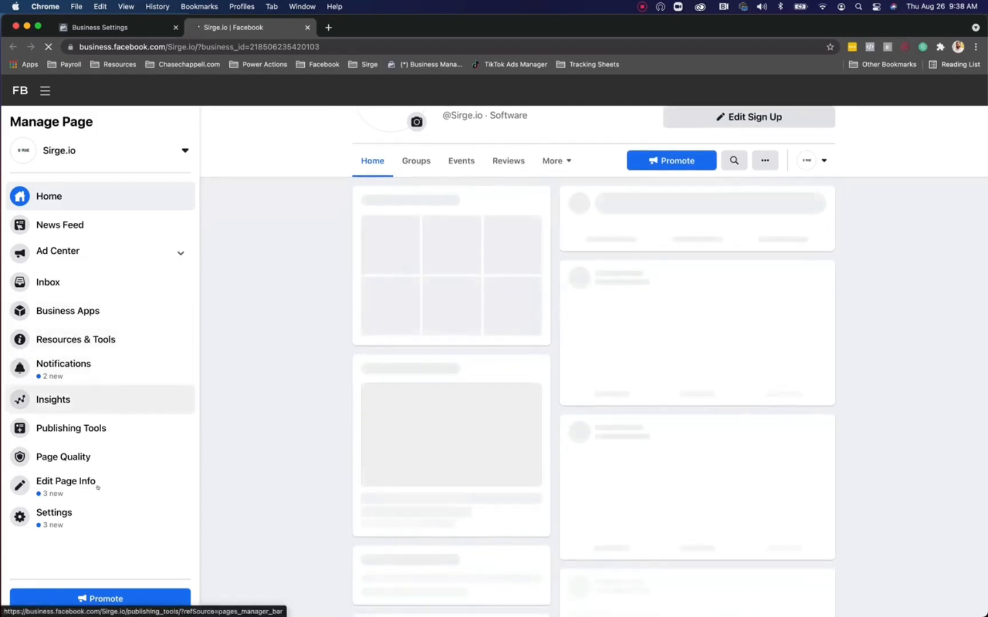
# Step: Turn on the Profanity Filter in the Sirge.io Page settings and save it
pyautogui.click(95, 514)
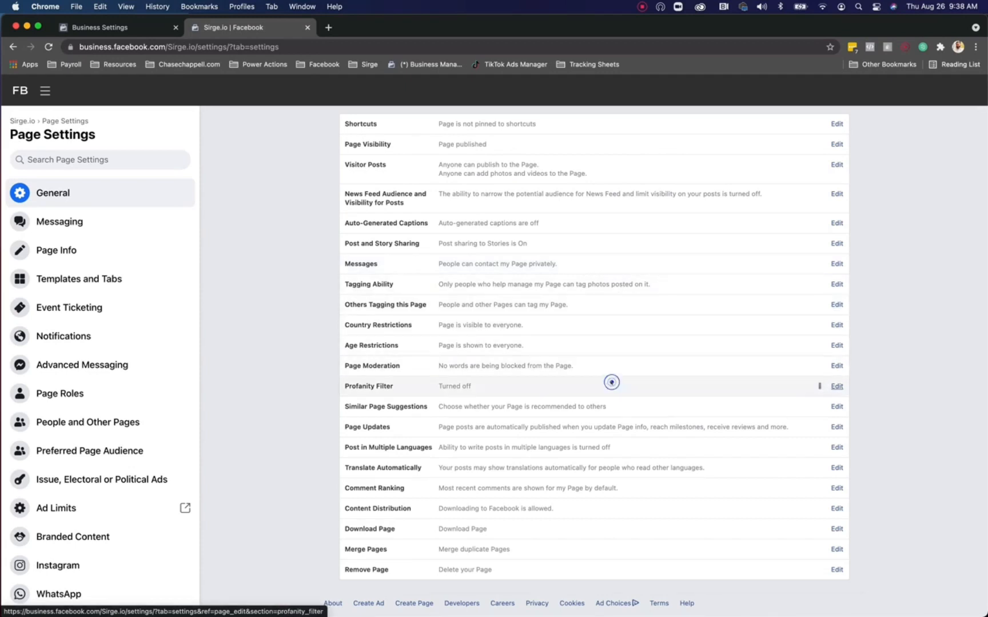
pyautogui.click(611, 383)
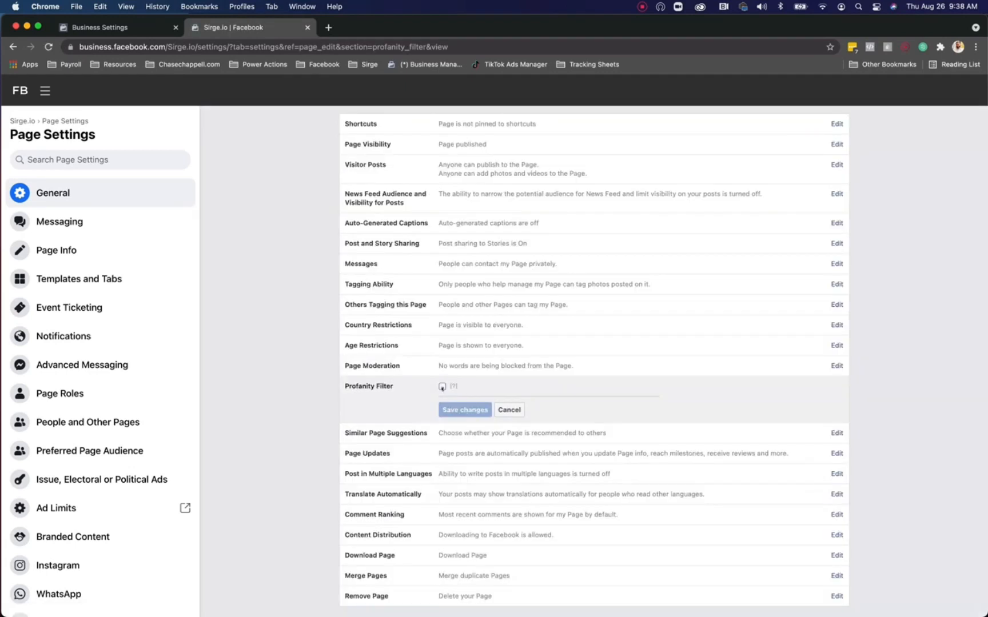
pyautogui.click(442, 387)
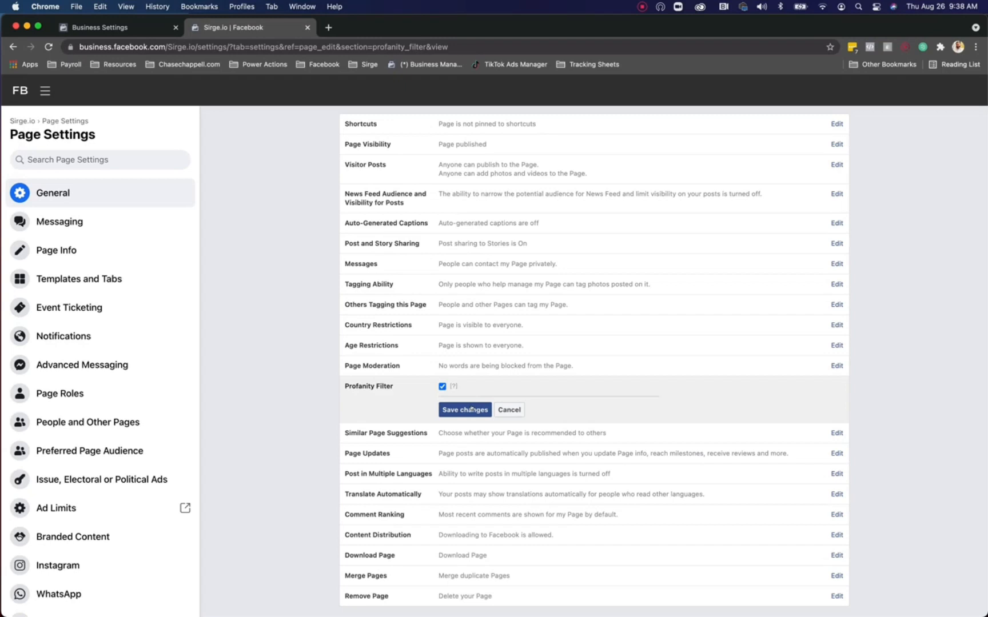
pyautogui.click(469, 410)
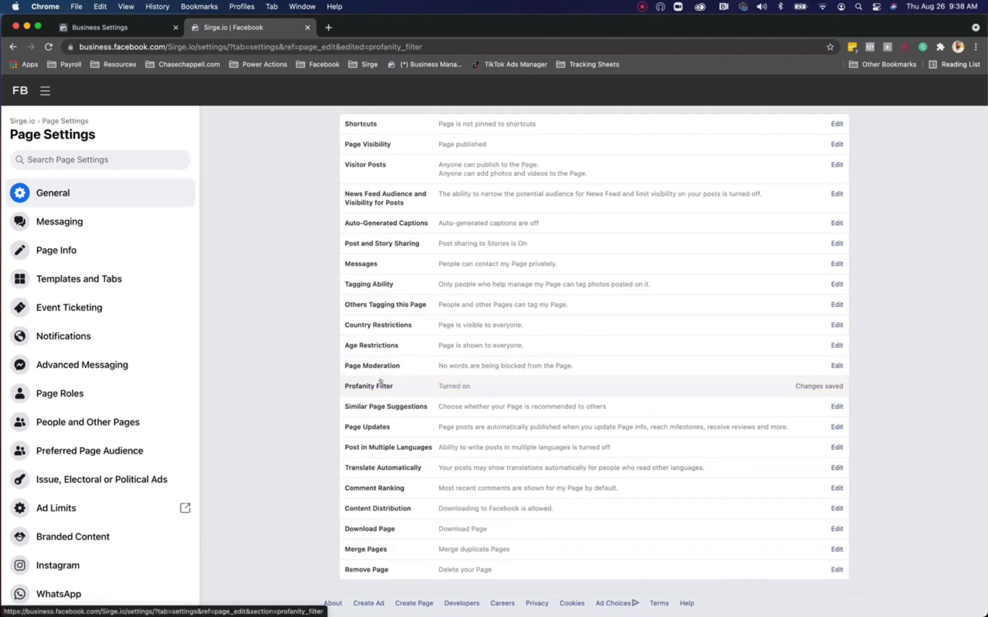
# Step: Open the Page Moderation editor for entering words to hide
pyautogui.click(342, 366)
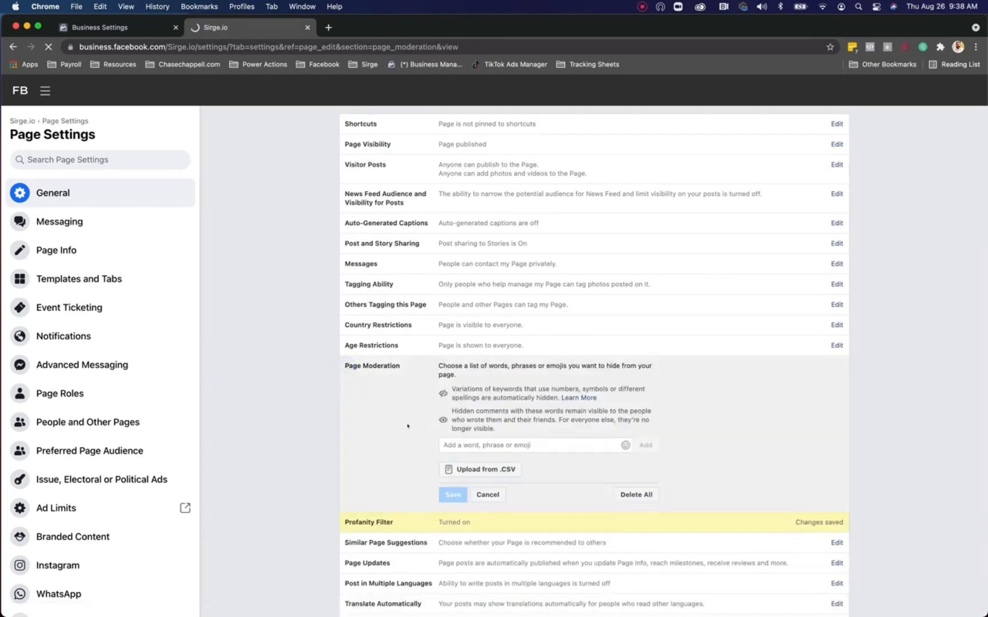
pyautogui.scroll(-1, 383, 423)
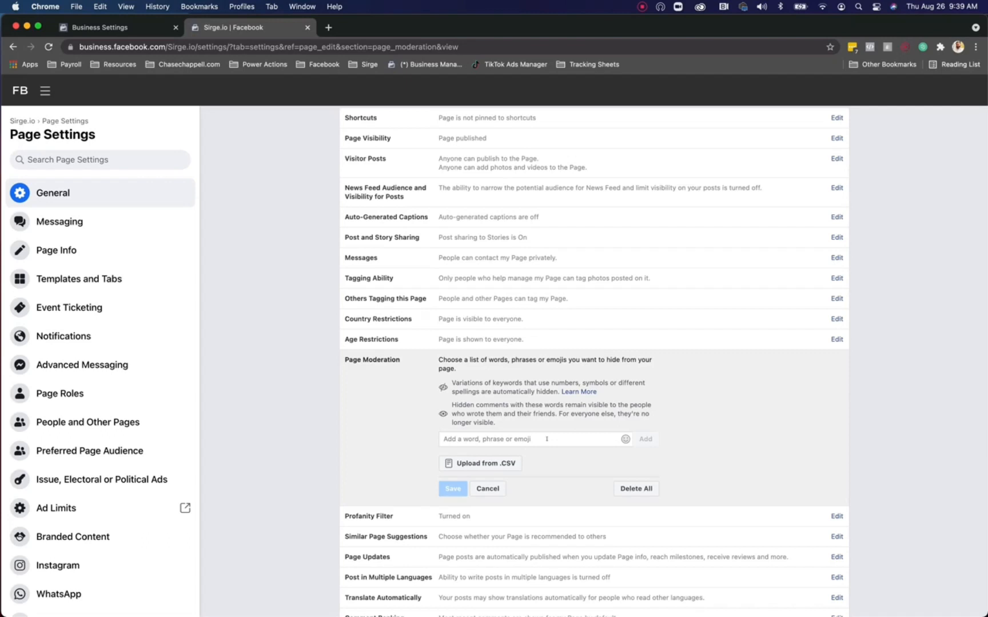
# Step: Paste the long blocked-words list into Page Moderation, then start editing Similar Page Suggestions
pyautogui.click(547, 439)
pyautogui.press('super+v')
pyautogui.scroll(-6, 660, 462)
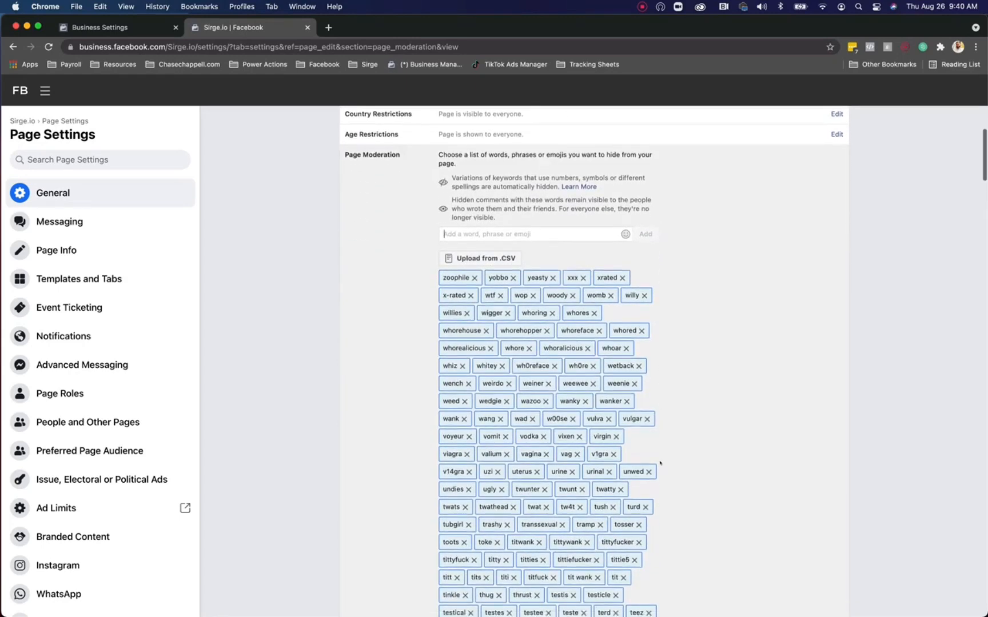
pyautogui.scroll(-20, 660, 463)
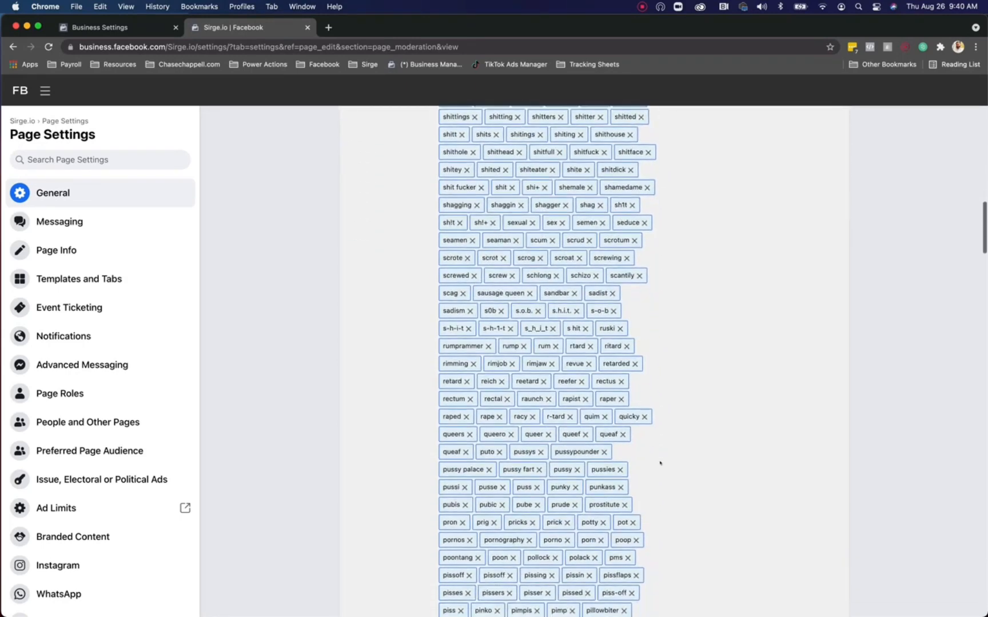
pyautogui.scroll(-20, 660, 462)
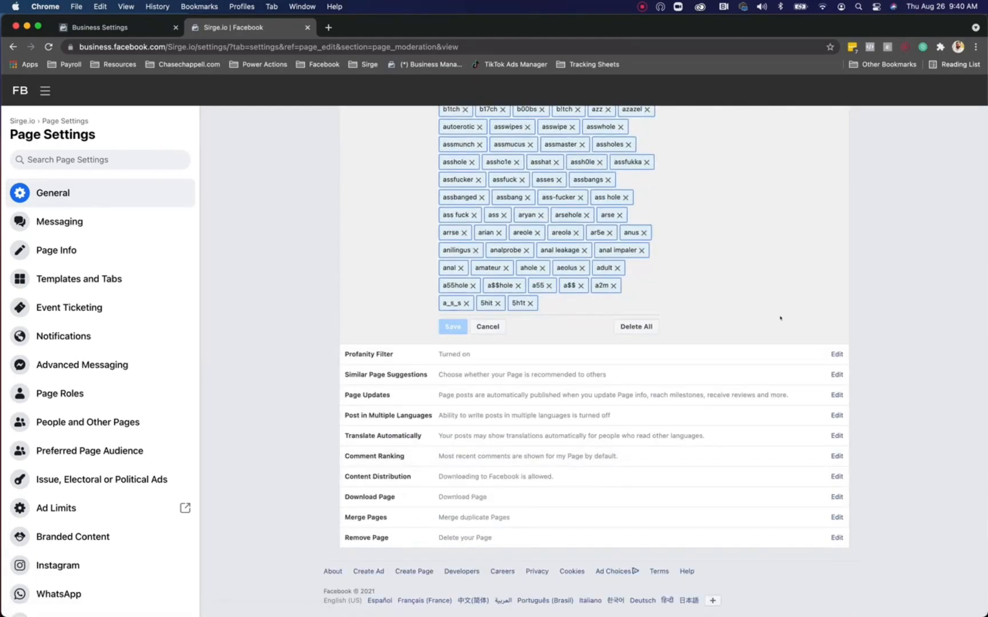
pyautogui.scroll(-3, 525, 448)
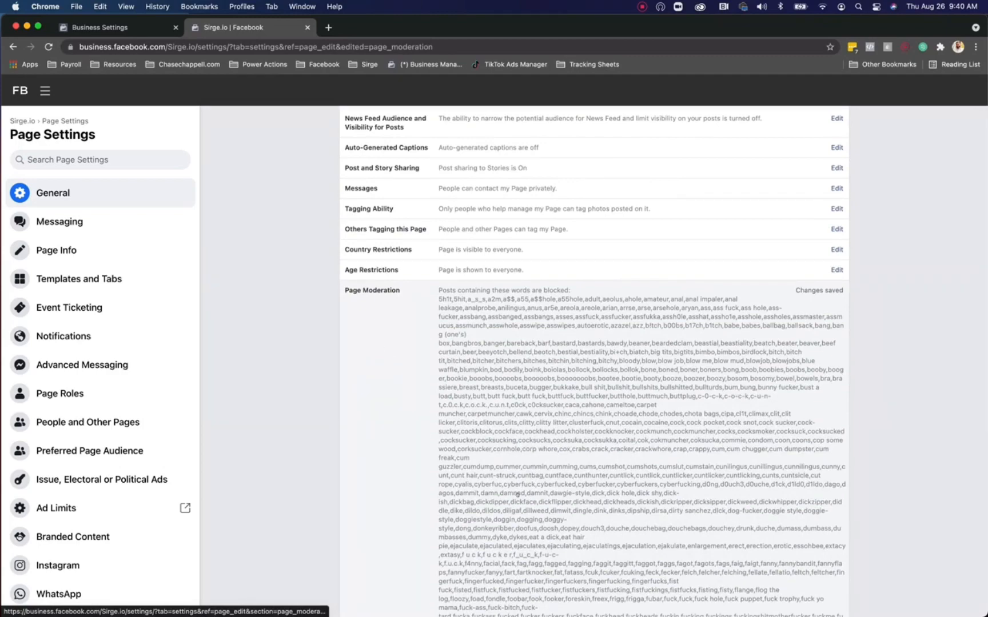
pyautogui.scroll(-10, 517, 495)
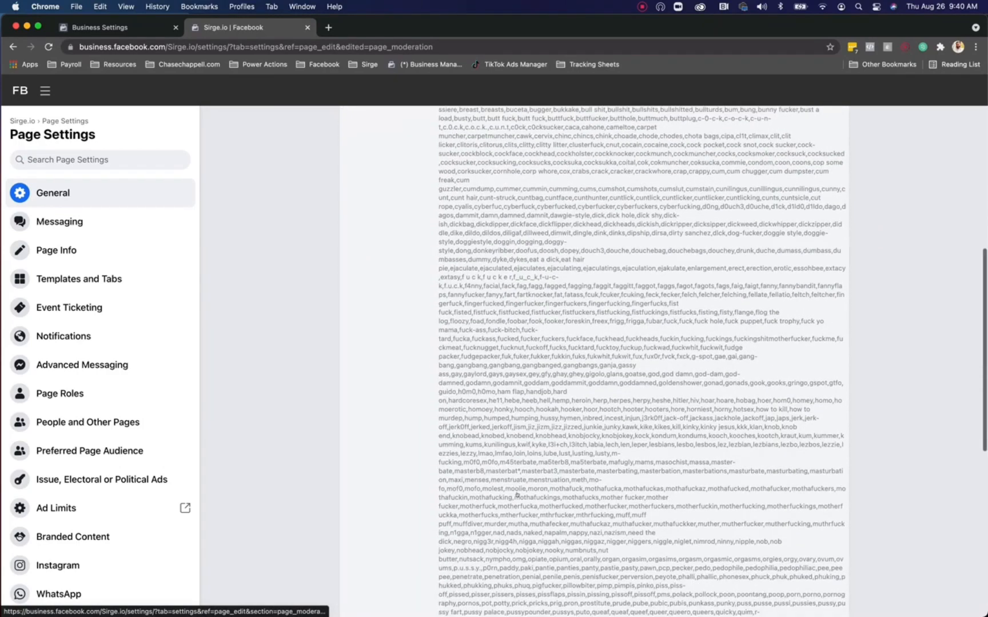
pyautogui.scroll(12, 516, 494)
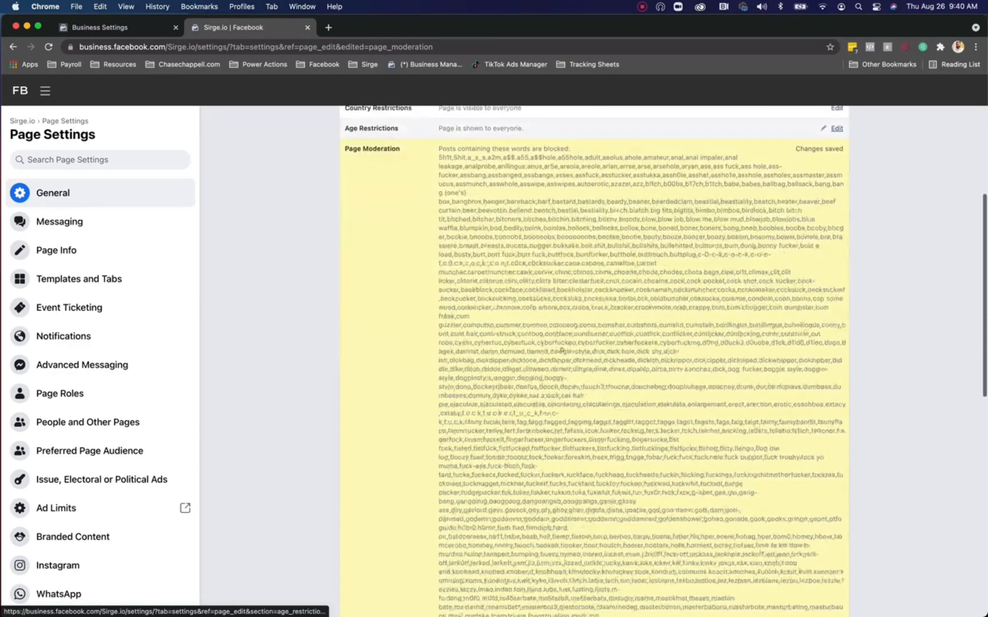
pyautogui.scroll(-15, 562, 350)
pyautogui.click(562, 377)
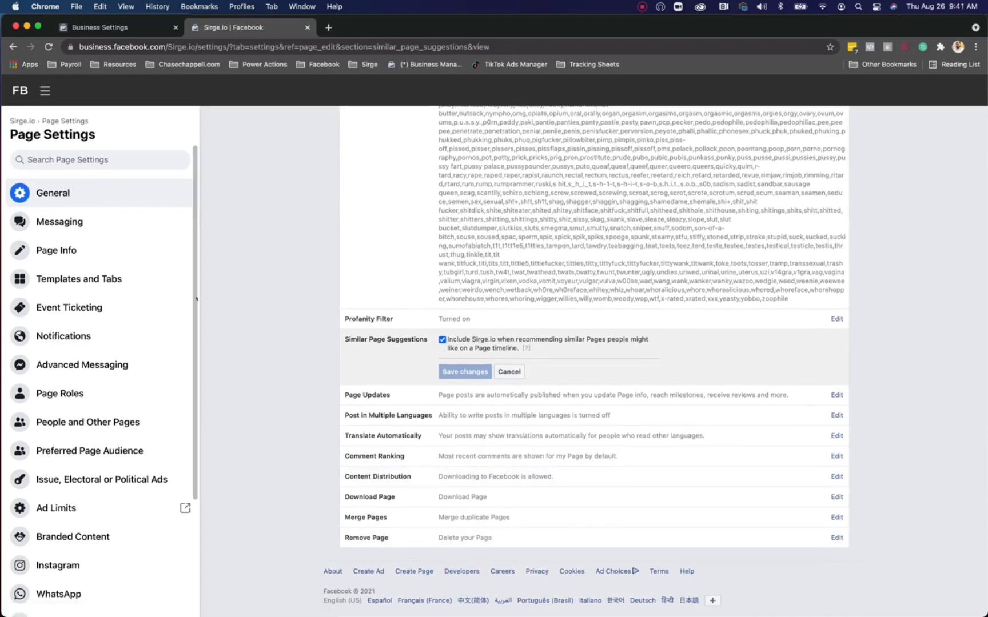
# Step: Switch to Page Info, leaving Similar Page Suggestions unchanged
pyautogui.click(163, 252)
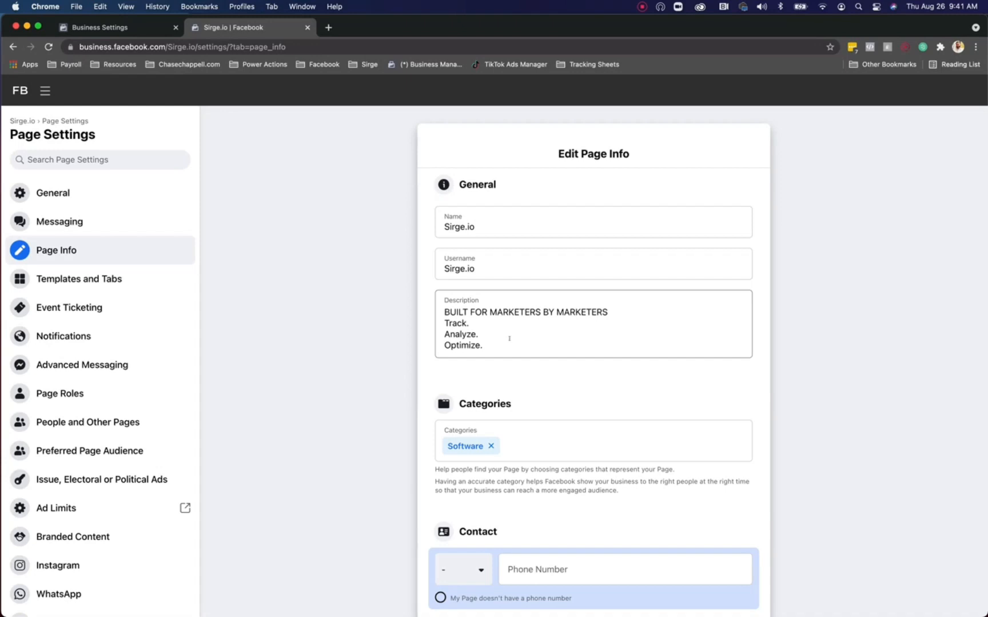
# Step: Enter the support e-mail address as the Page's contact e-mail
pyautogui.scroll(-2, 511, 396)
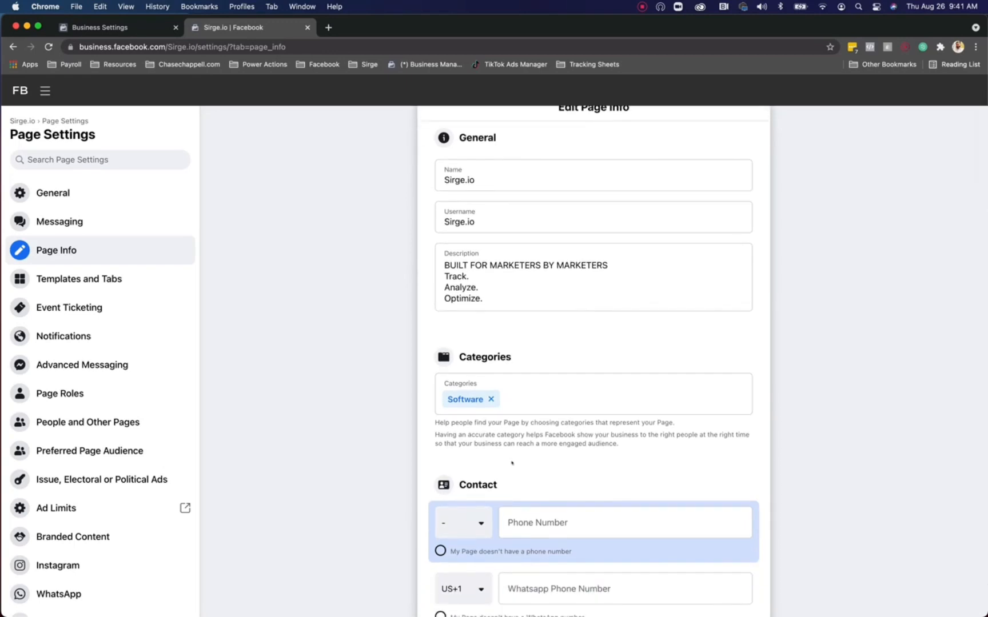
pyautogui.scroll(-4, 524, 497)
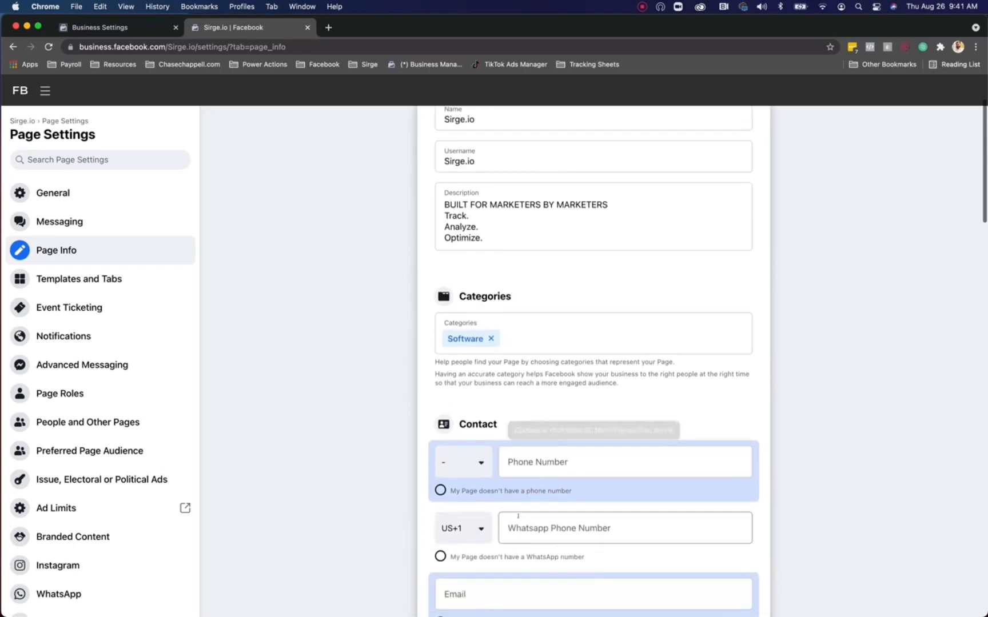
pyautogui.scroll(-5, 518, 516)
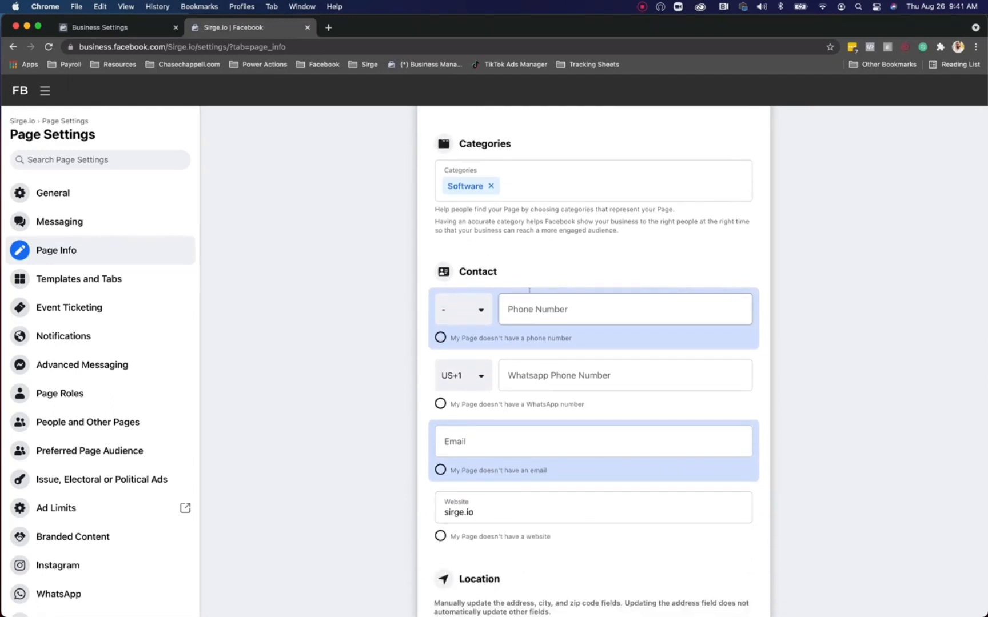
pyautogui.click(470, 444)
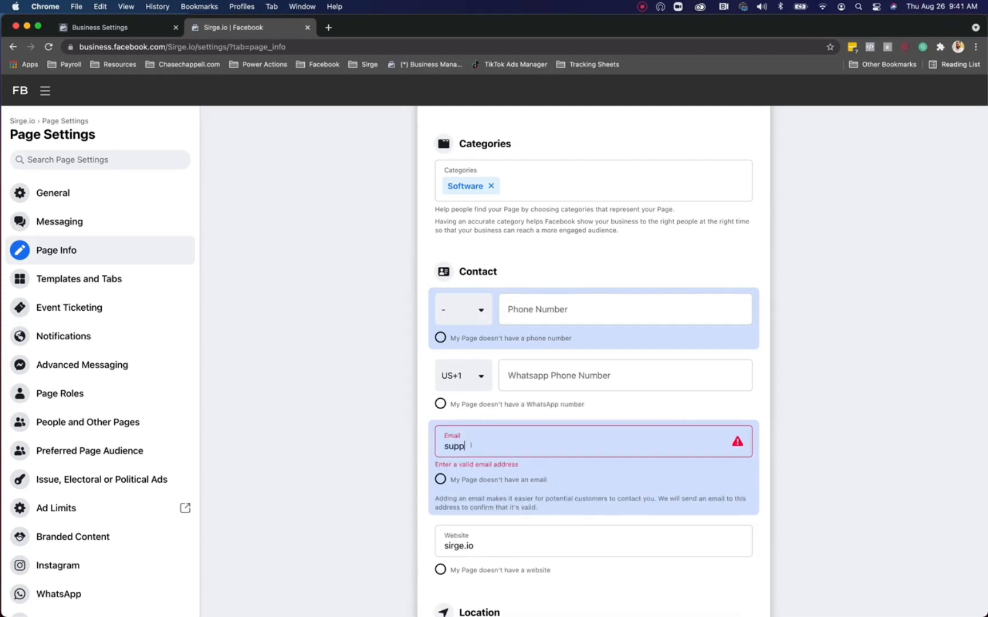
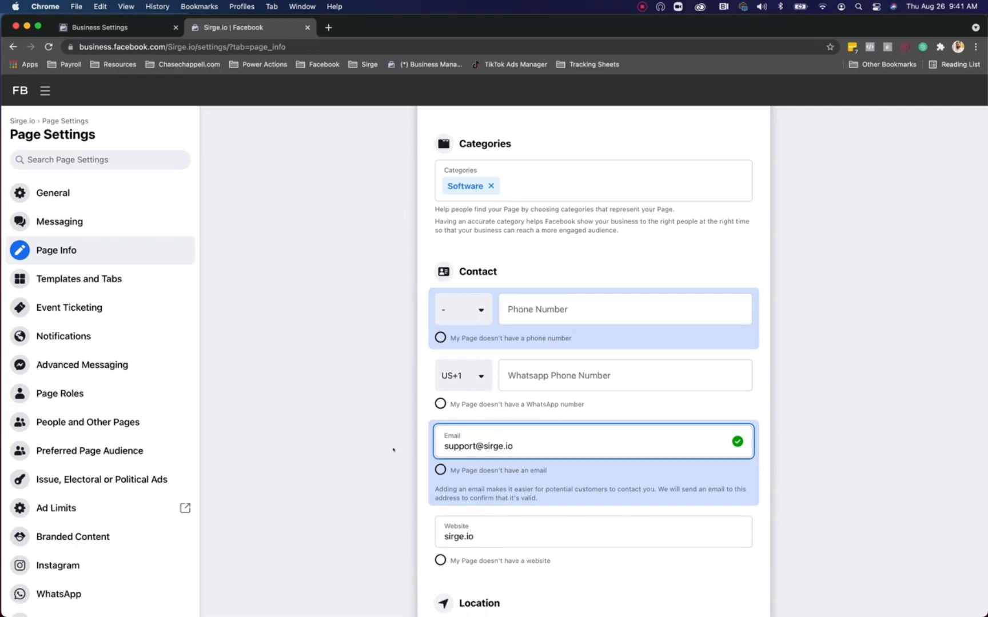
pyautogui.click(390, 449)
# Step: Mark that the Page doesn't have a phone number
pyautogui.scroll(-3, 499, 507)
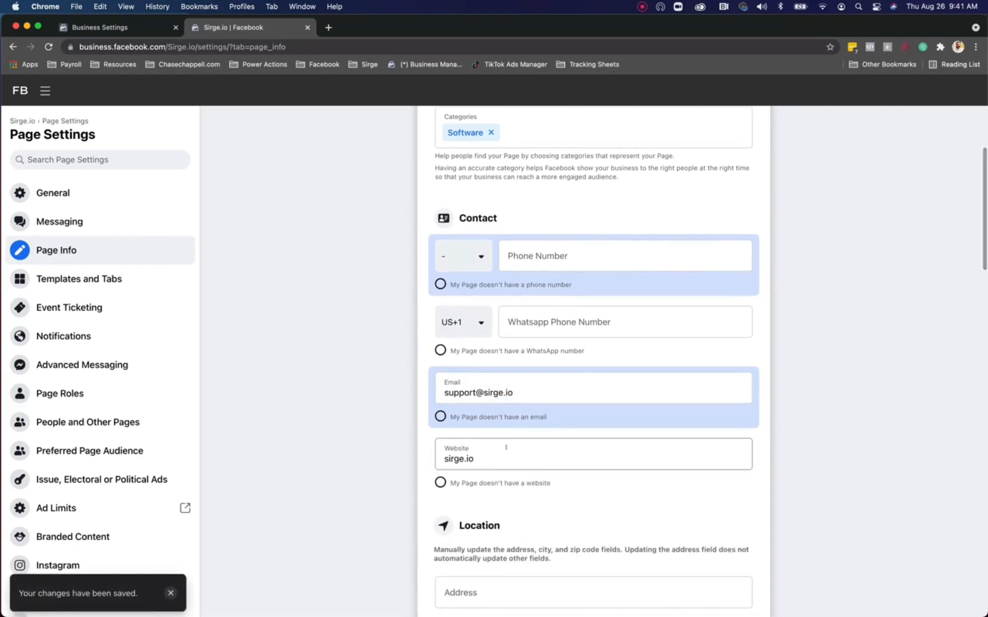
pyautogui.scroll(-2, 538, 518)
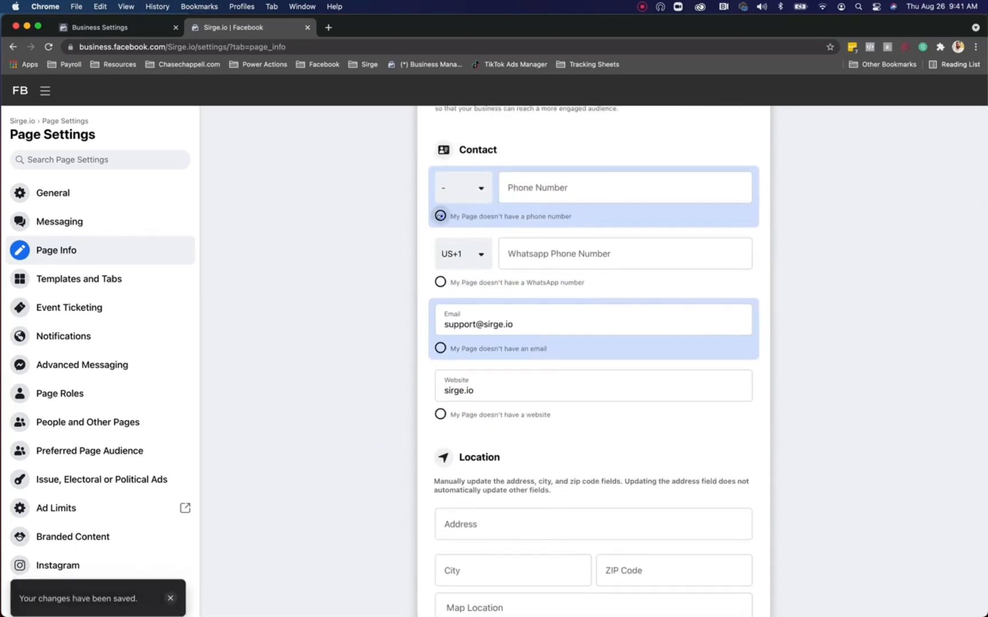
pyautogui.click(440, 215)
pyautogui.scroll(-2, 494, 386)
pyautogui.scroll(-5, 495, 386)
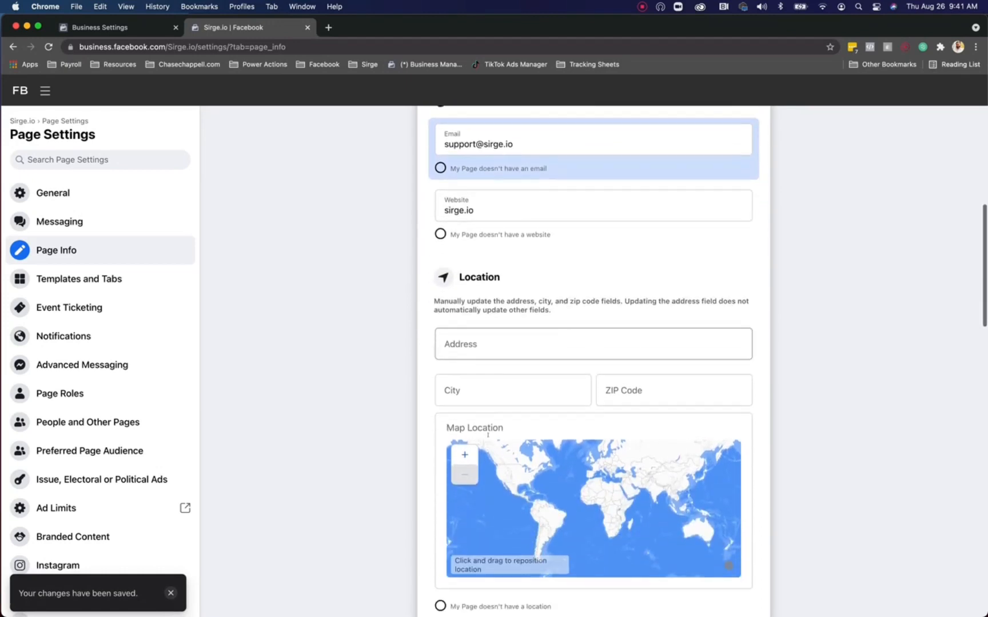
# Step: Fill in the Page's street address, city (Fort Worth, TX) and ZIP code
pyautogui.click(491, 292)
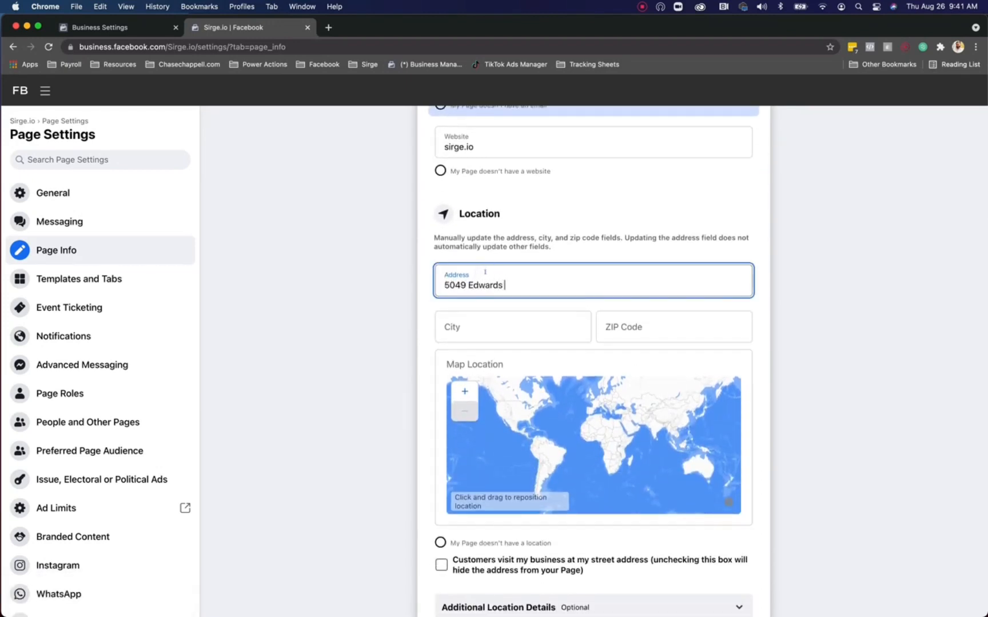
pyautogui.click(495, 315)
pyautogui.write('Fort Wor')
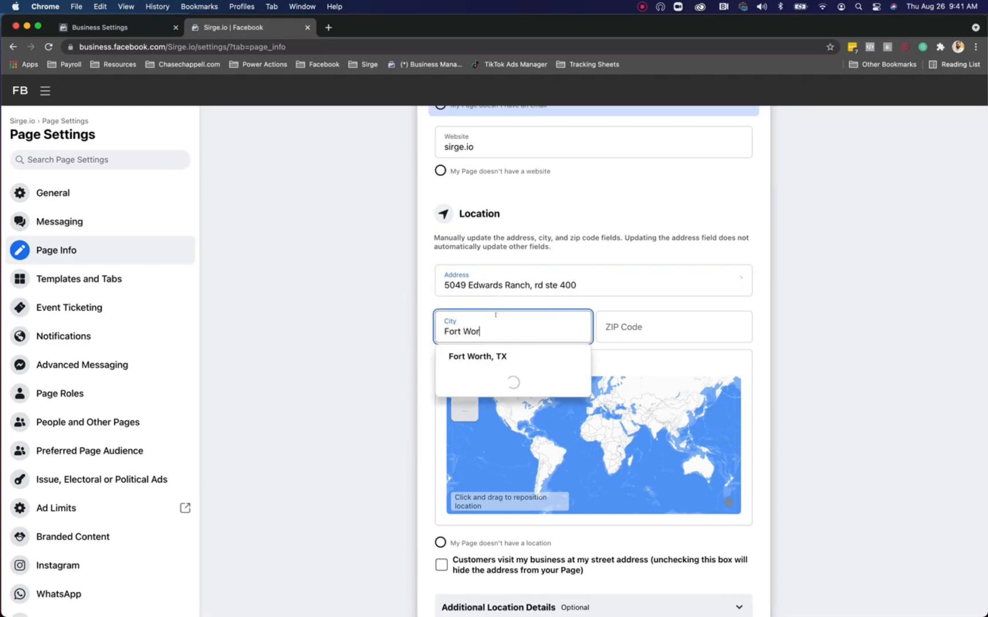
pyautogui.write('th')
pyautogui.click(511, 366)
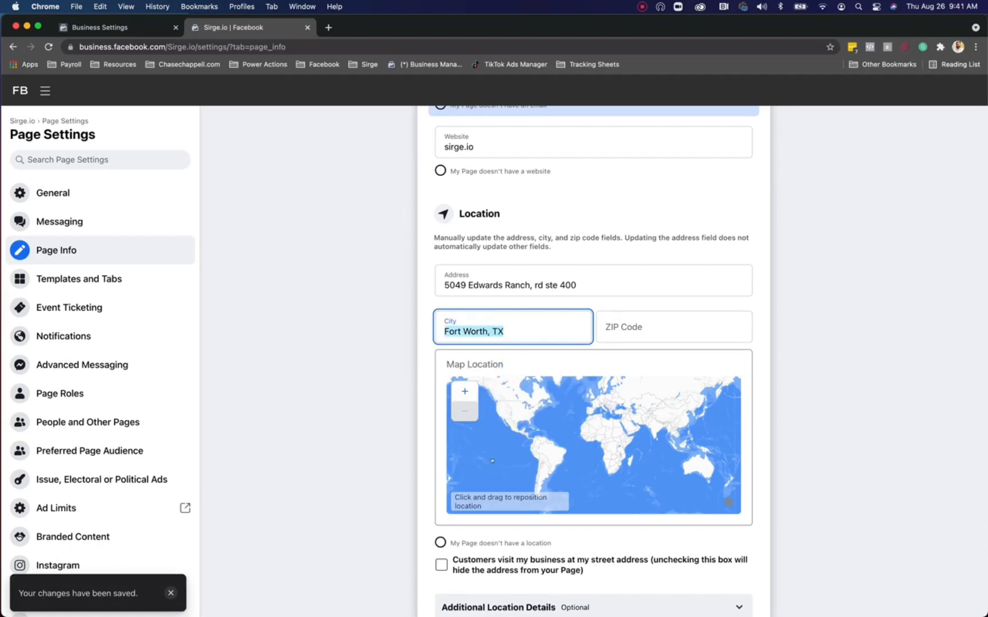
pyautogui.click(631, 326)
pyautogui.write('76109')
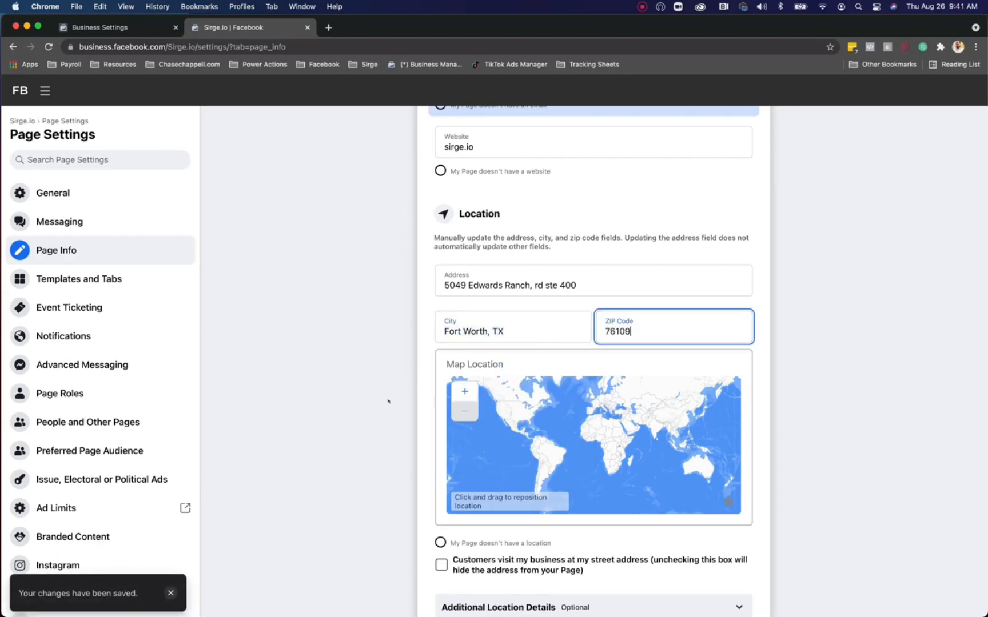
pyautogui.scroll(-5, 388, 401)
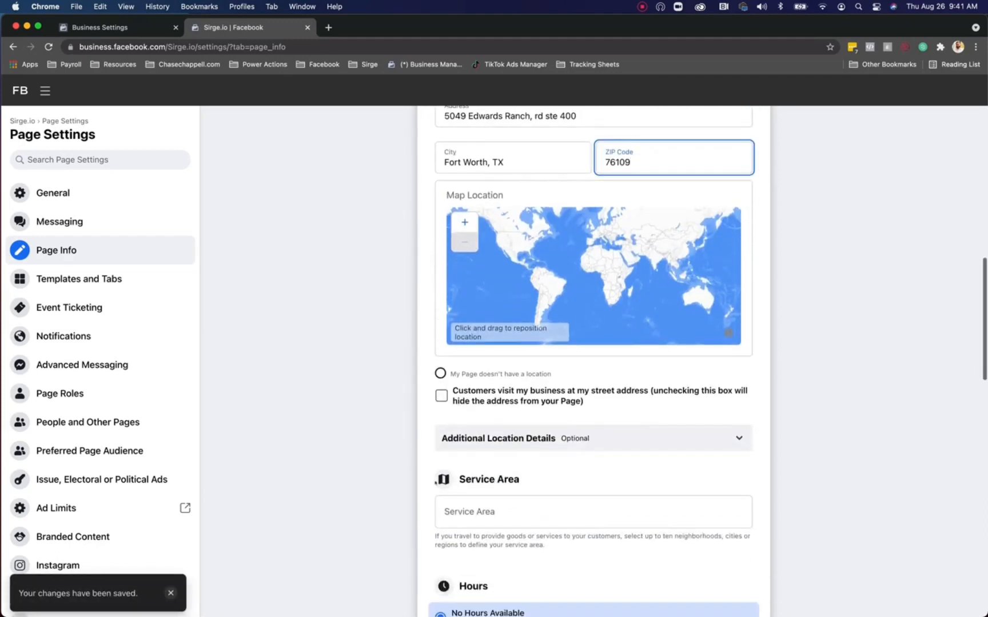
pyautogui.click(401, 358)
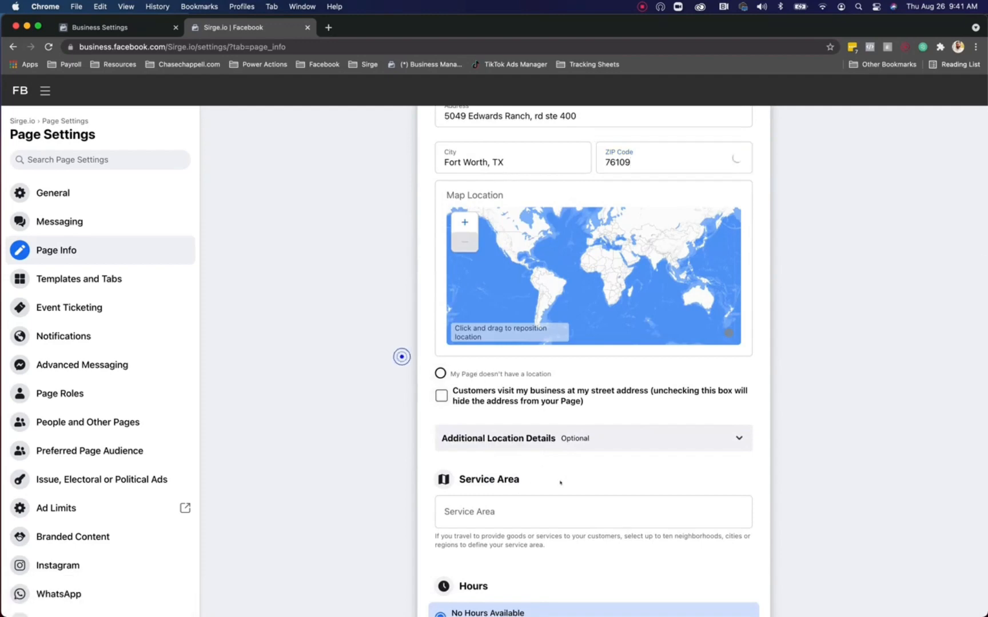
# Step: Answer the location questions: no physical location, no travel to customers, sells online
pyautogui.click(507, 439)
pyautogui.scroll(-3, 457, 475)
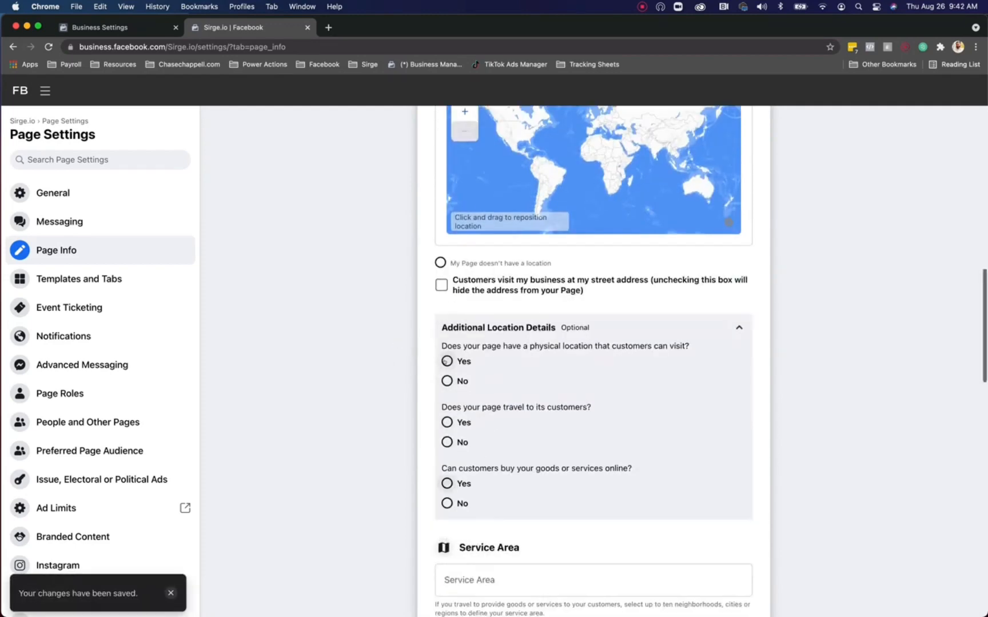
pyautogui.click(446, 380)
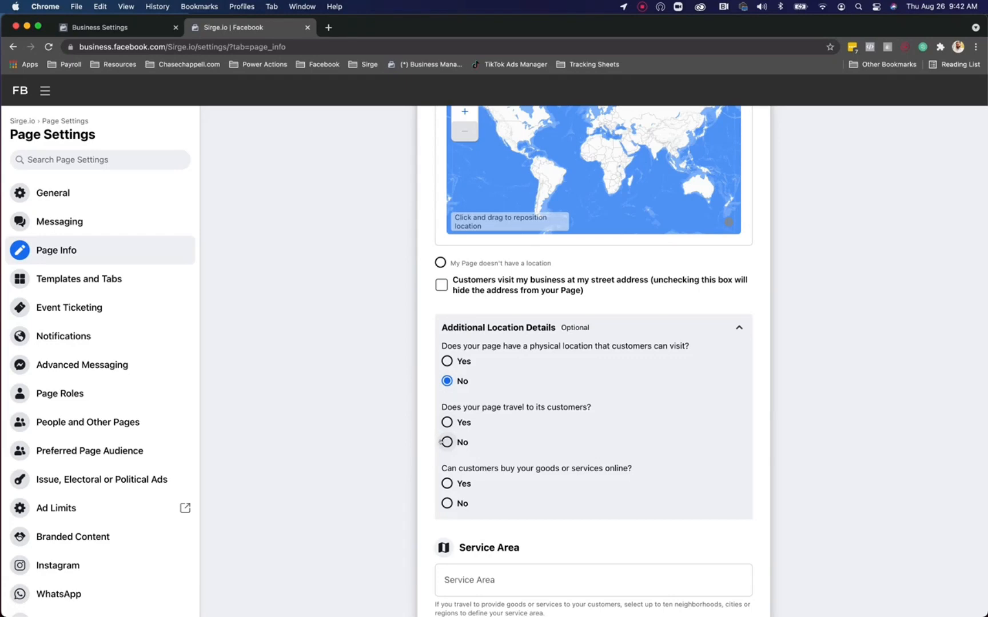
pyautogui.click(442, 442)
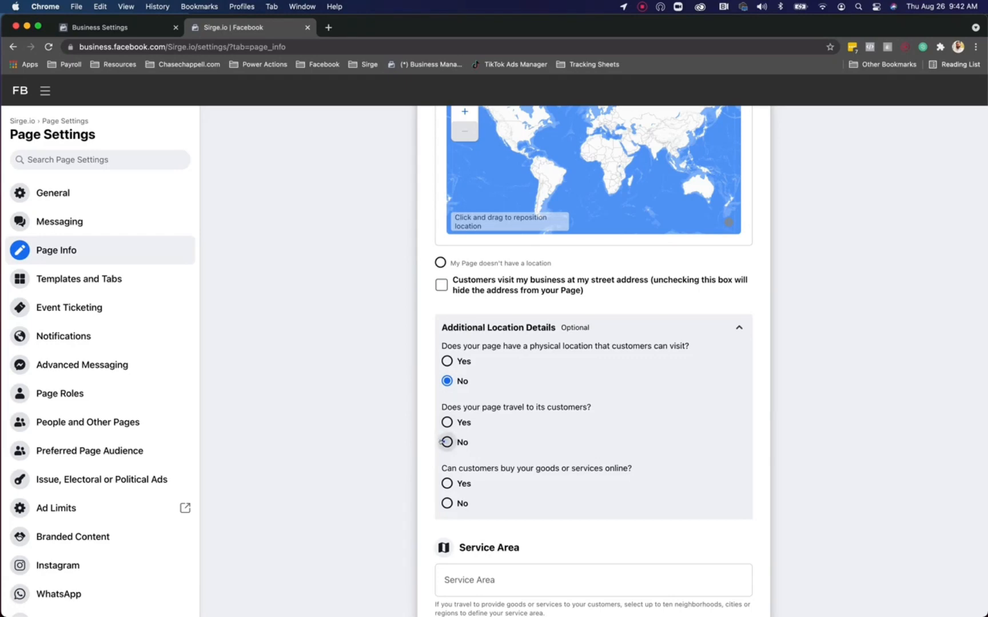
pyautogui.click(446, 484)
pyautogui.scroll(-5, 503, 457)
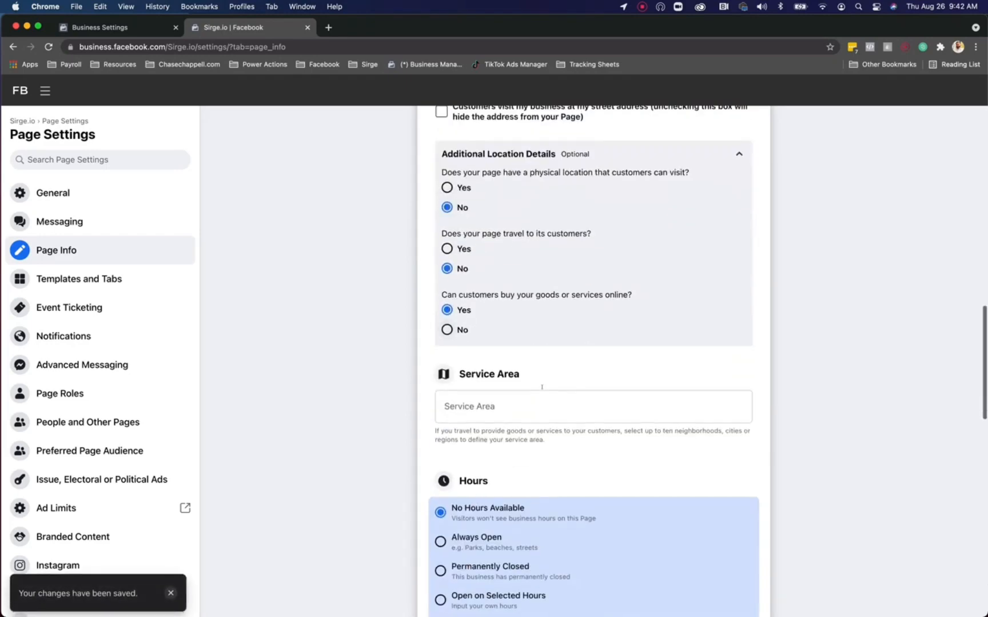
# Step: Begin a service area entry, then abandon it without adding one
pyautogui.click(542, 394)
pyautogui.write('sor')
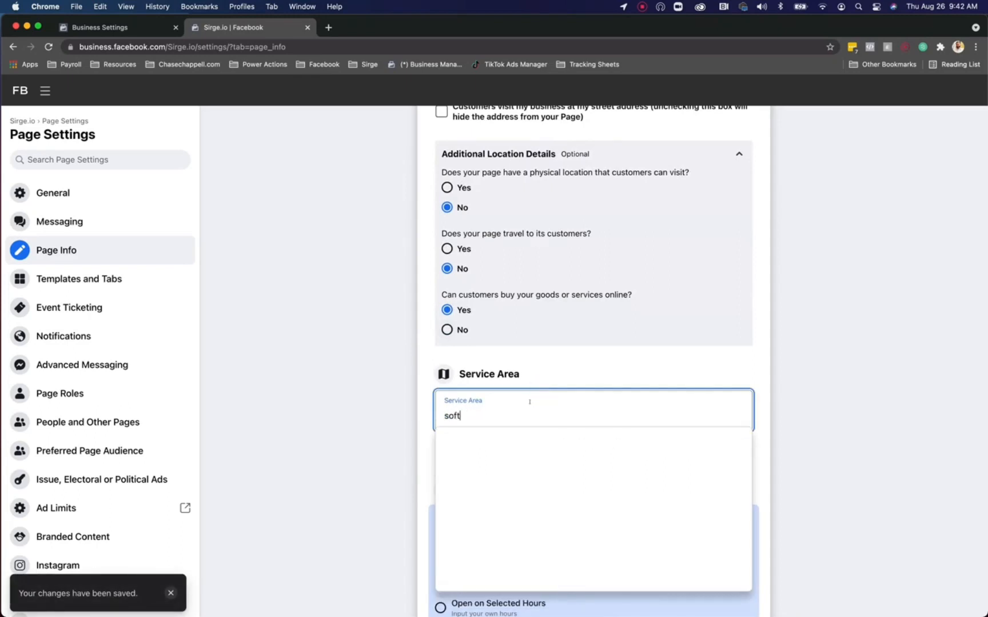
pyautogui.press('BackSpace')
pyautogui.press('BackSpace')
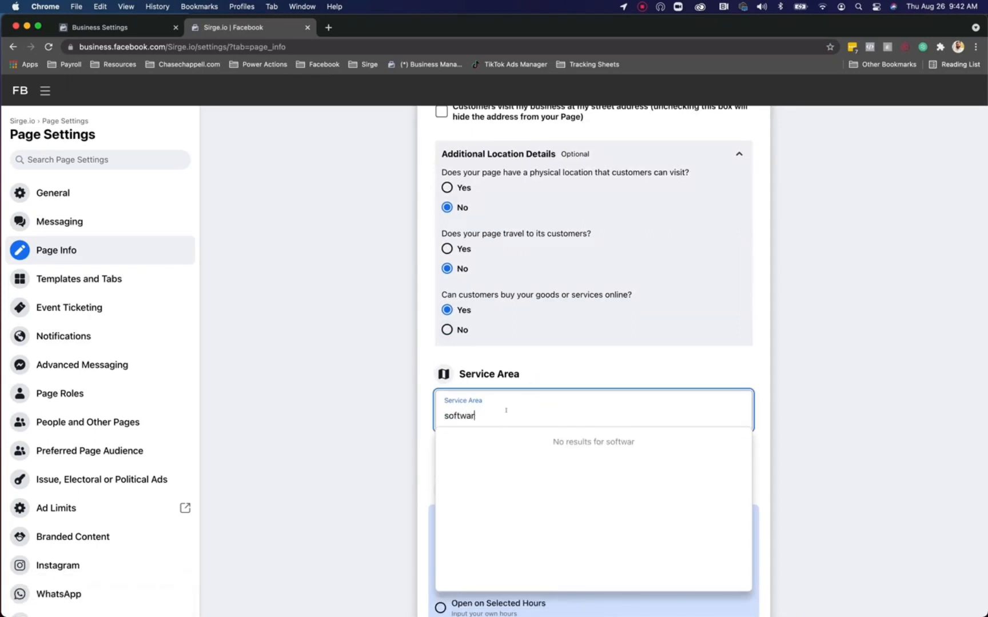
pyautogui.click(433, 477)
pyautogui.scroll(-3, 442, 478)
pyautogui.scroll(-2, 475, 430)
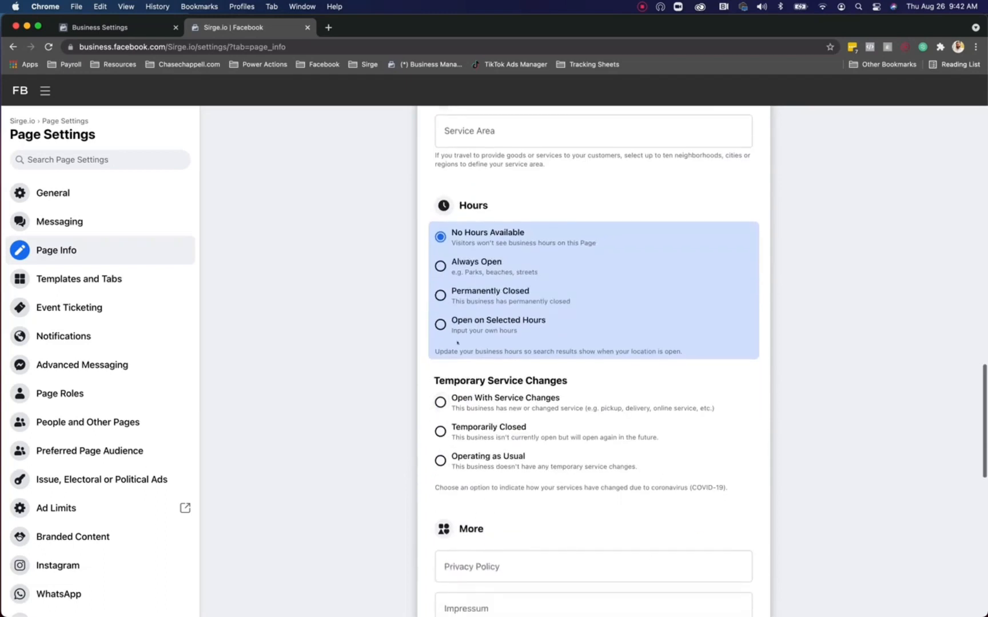
pyautogui.scroll(-2, 434, 463)
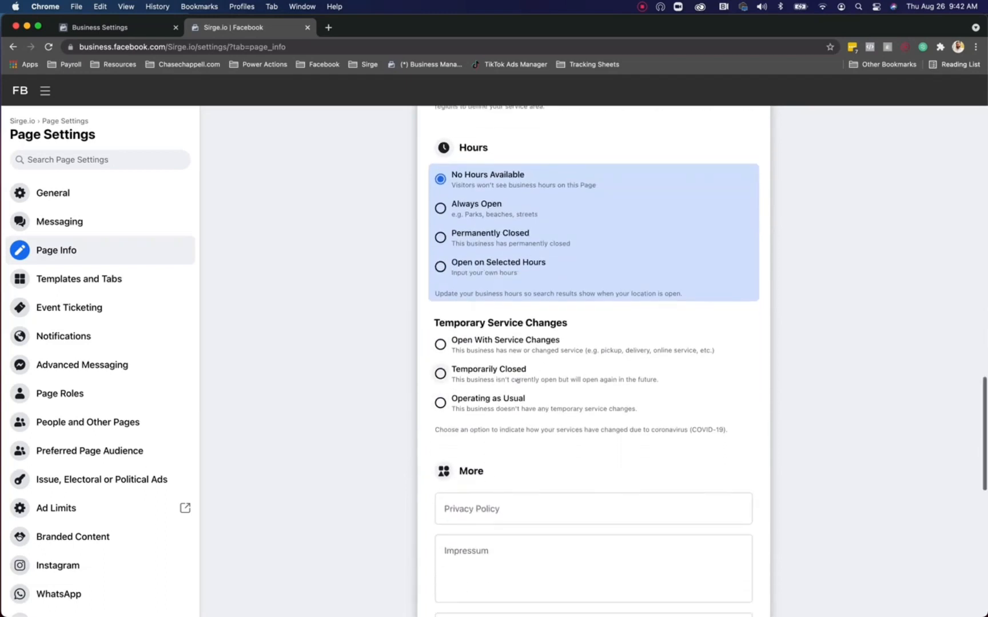
# Step: Visit the privacy policy and products fields, then scroll down to Other Accounts
pyautogui.click(448, 497)
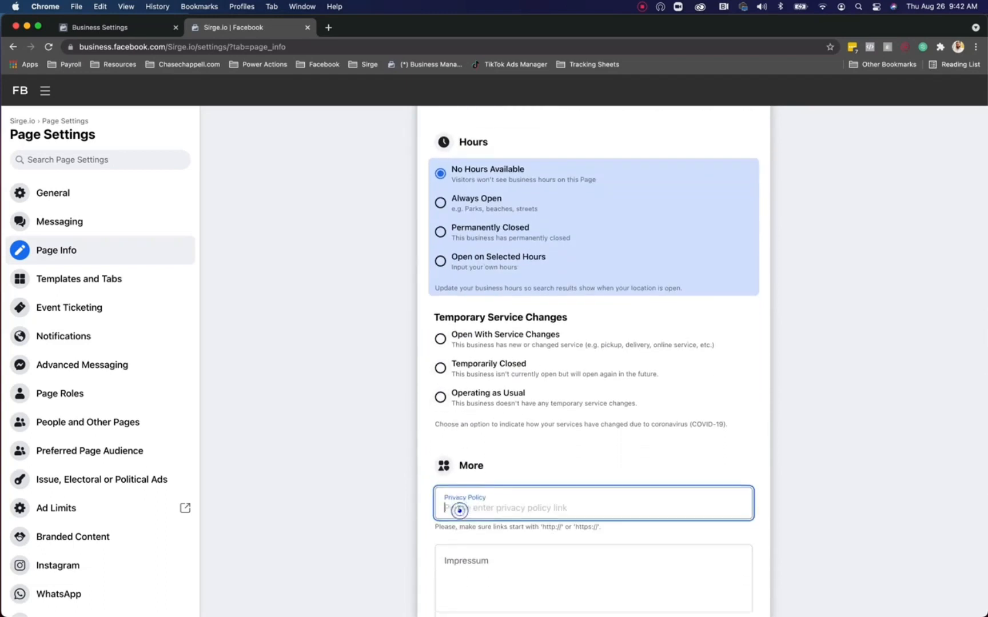
pyautogui.scroll(-3, 440, 343)
pyautogui.scroll(-2, 400, 303)
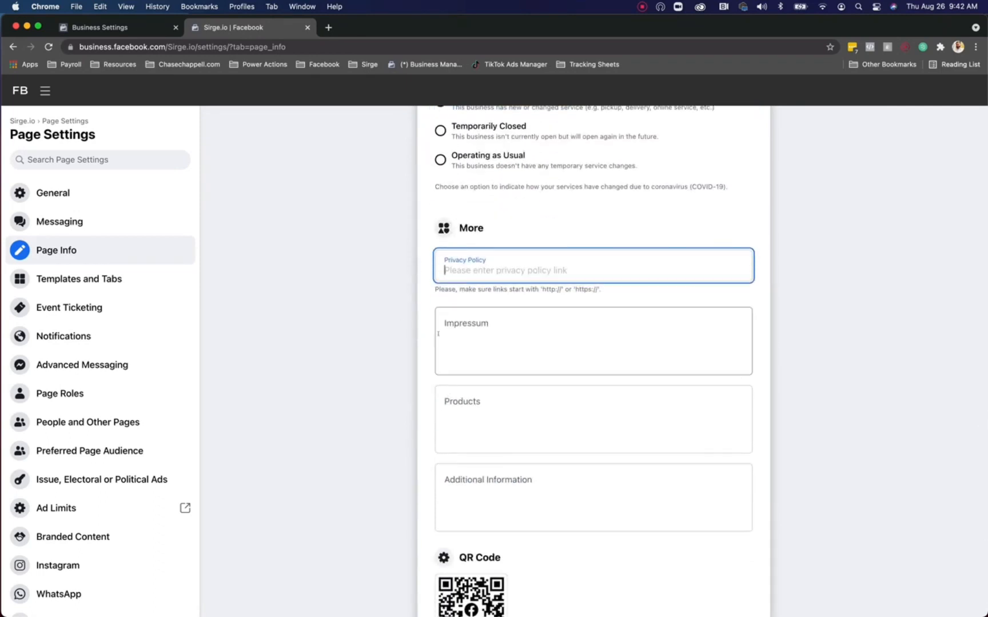
pyautogui.scroll(-2, 430, 432)
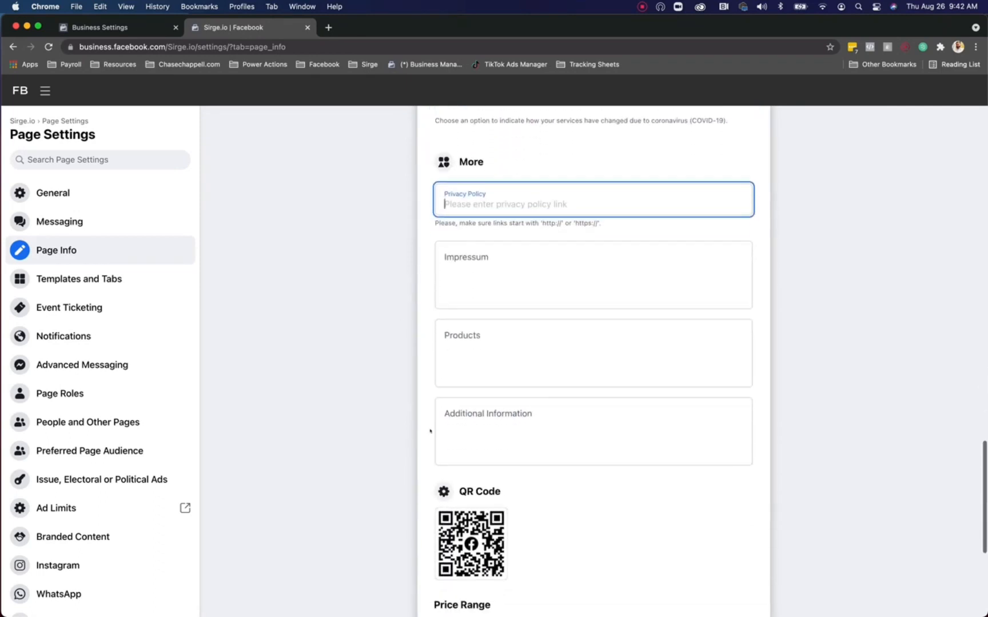
pyautogui.click(488, 362)
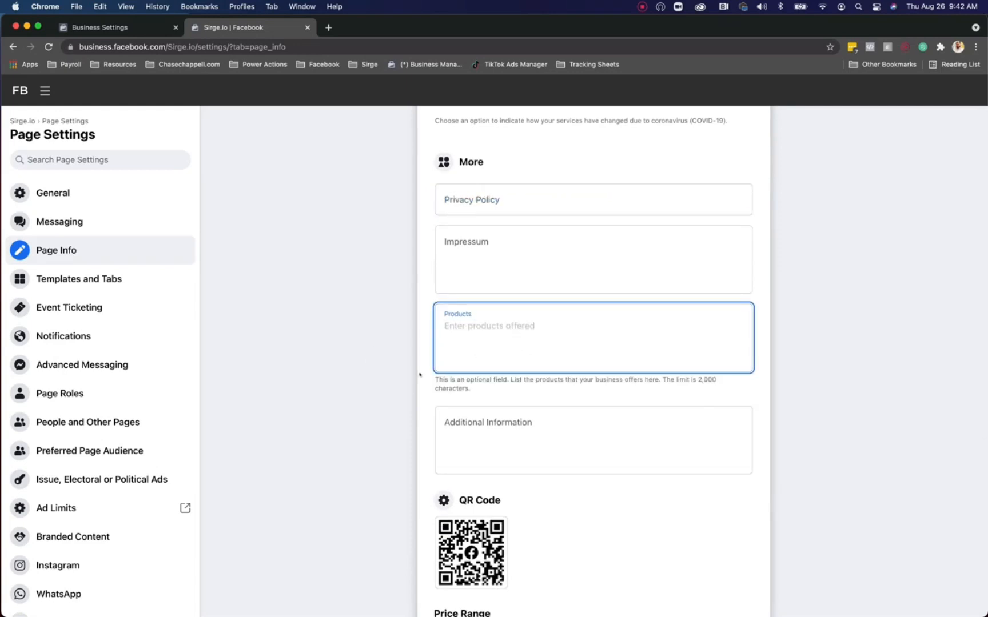
pyautogui.scroll(-1, 419, 374)
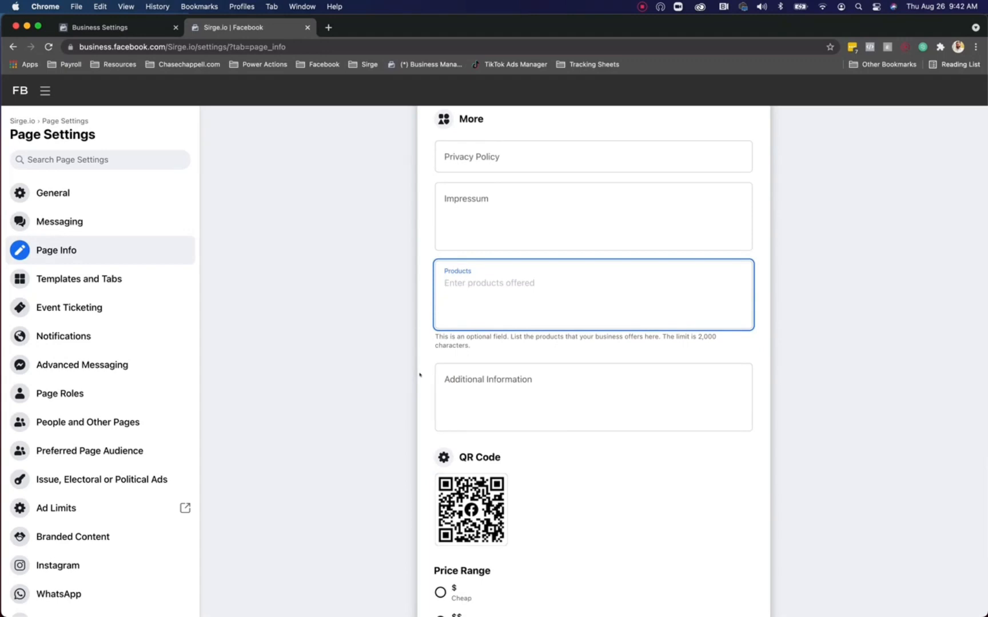
pyautogui.scroll(-5, 412, 376)
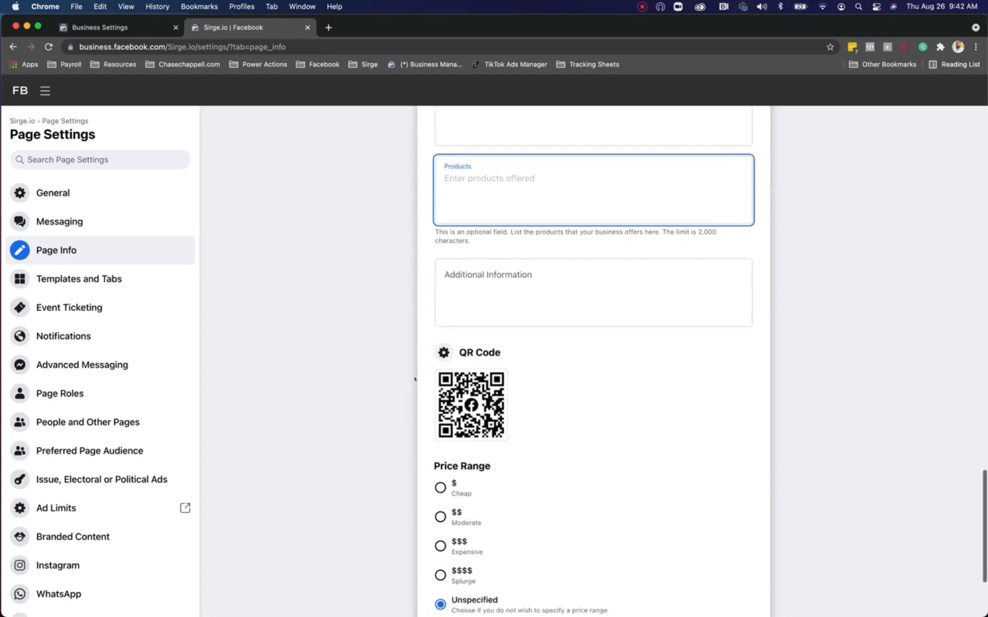
pyautogui.scroll(-2, 526, 407)
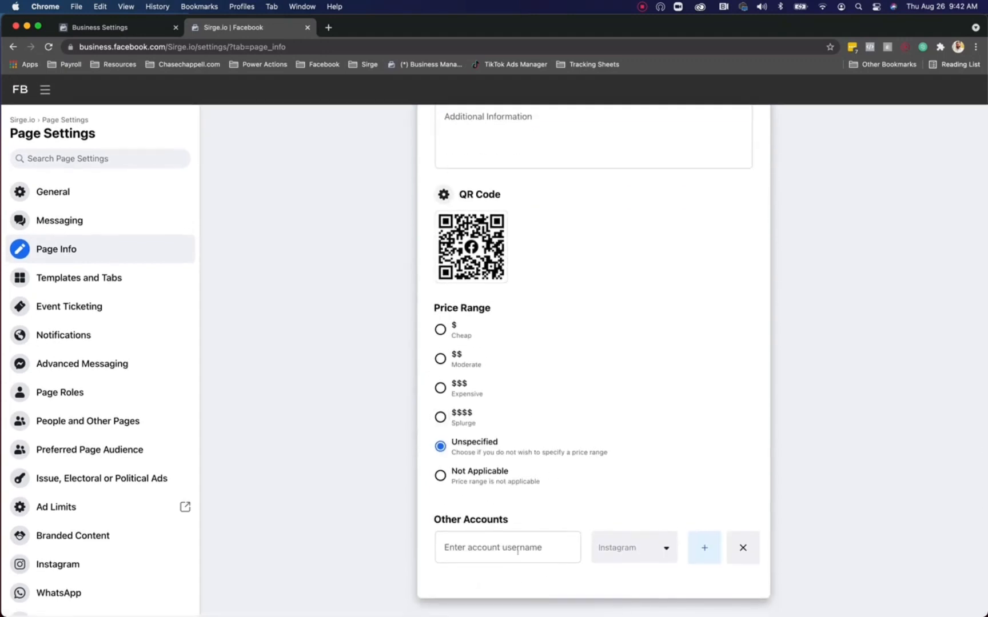
# Step: Add the sirge.io Instagram profile link, copied from Instagram, to Other Accounts
pyautogui.click(492, 537)
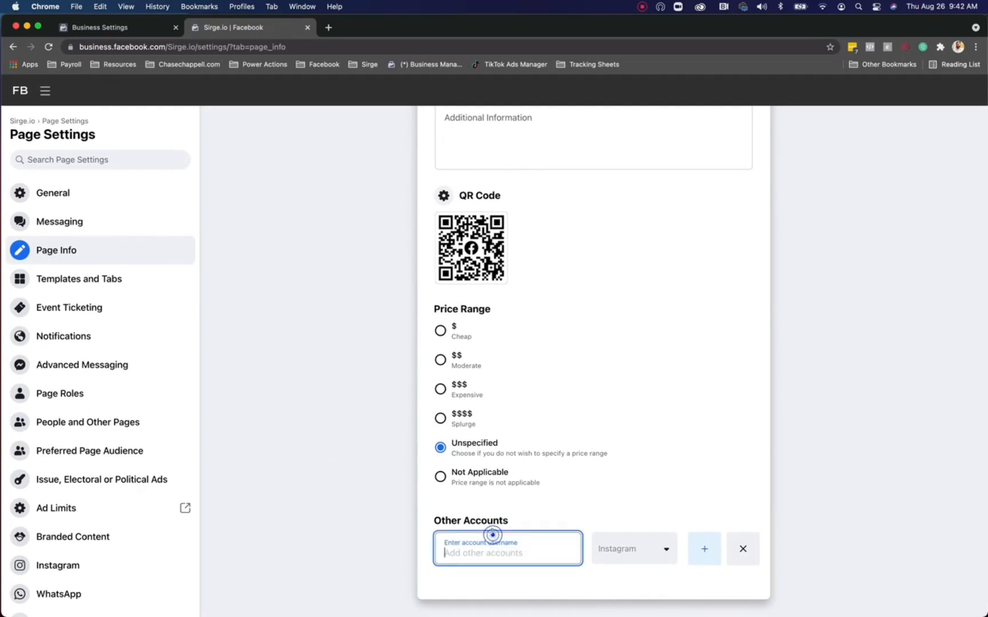
pyautogui.press('super+t')
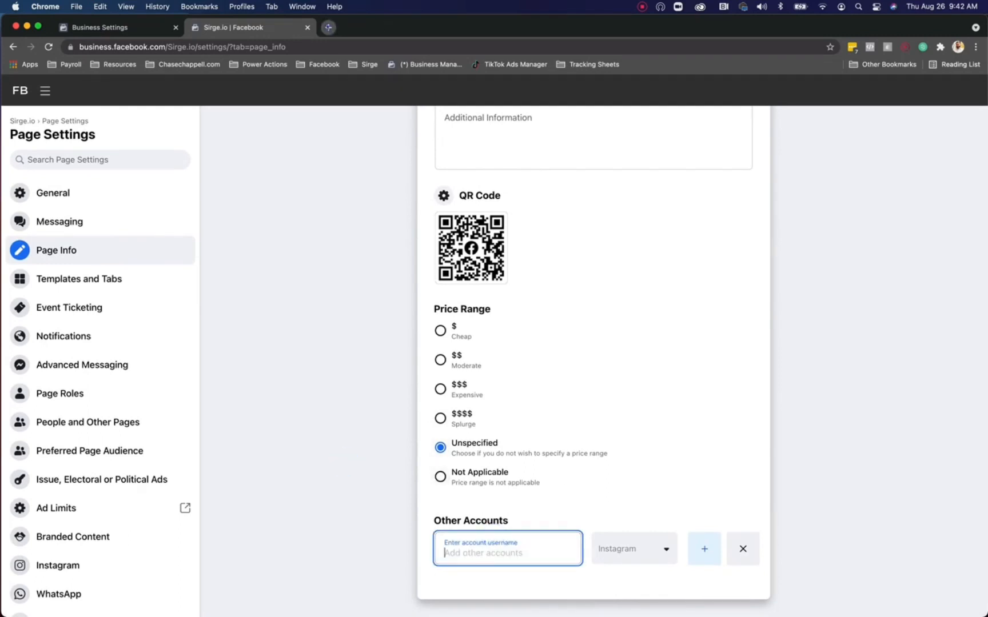
pyautogui.write('instagram.com')
pyautogui.press('Return')
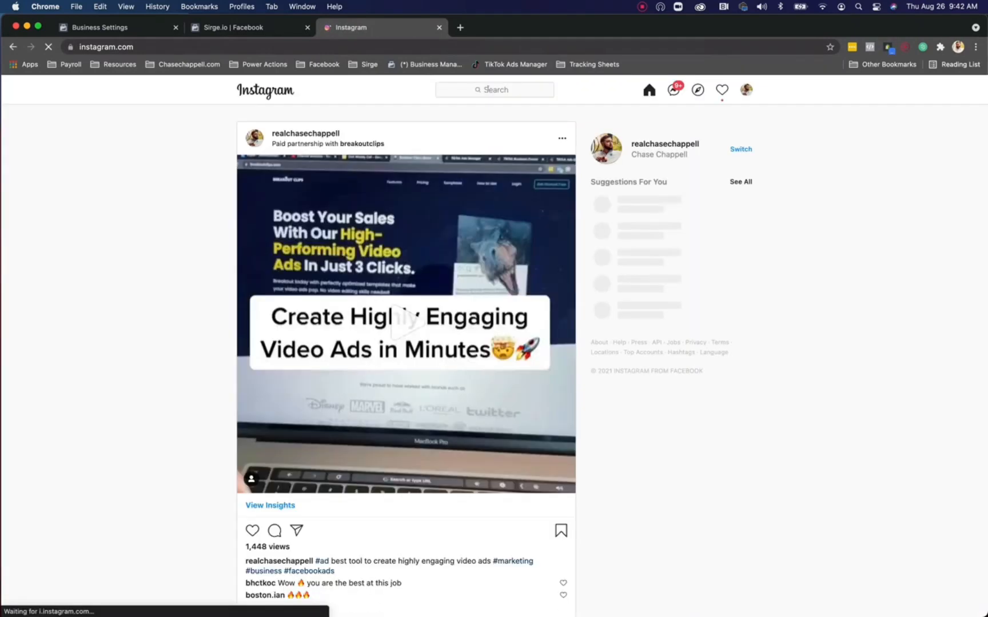
pyautogui.click(489, 90)
pyautogui.write('si')
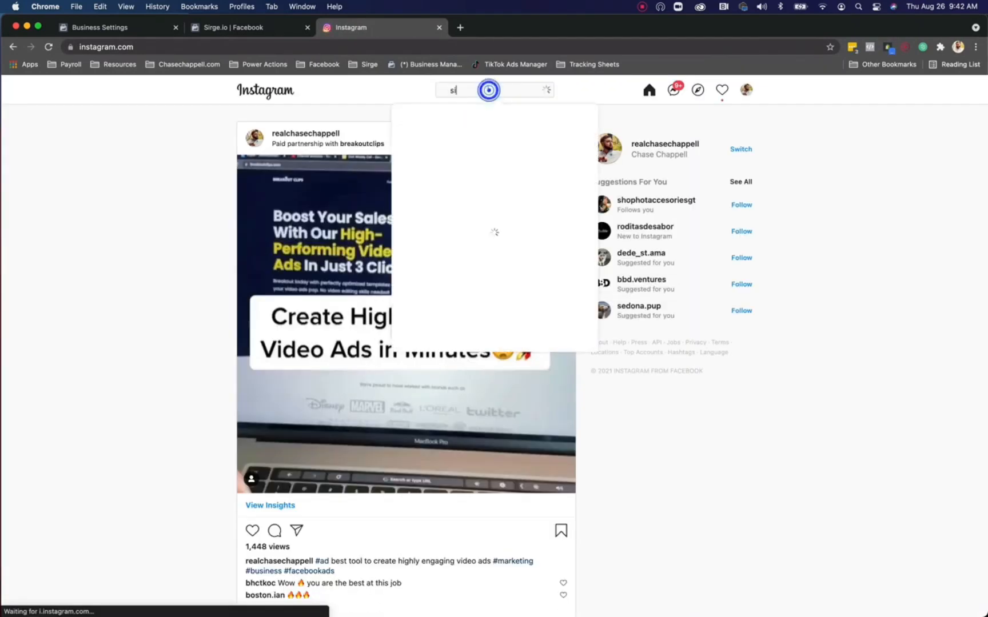
pyautogui.write('rge io')
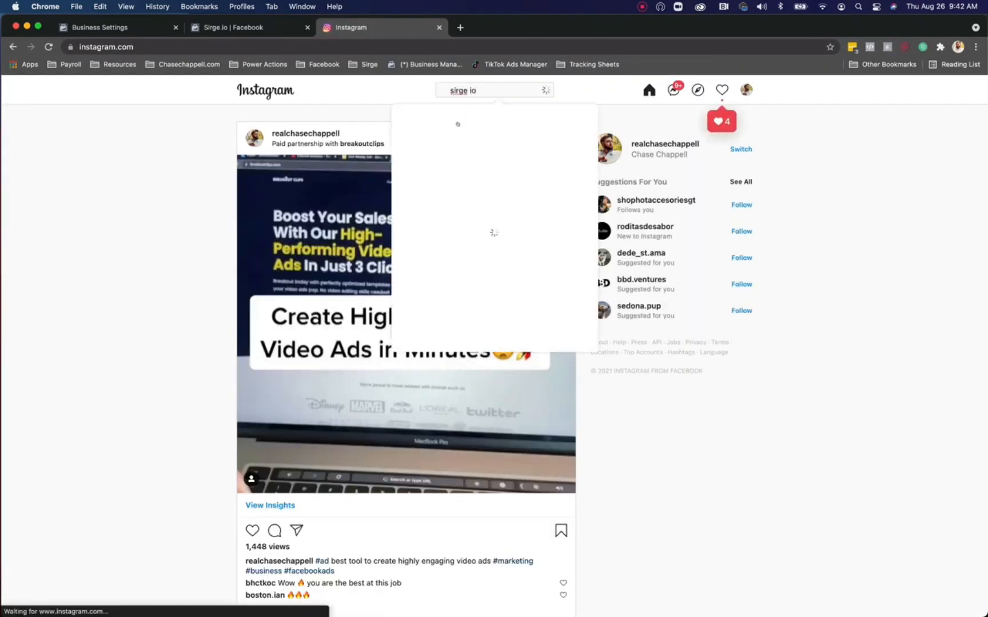
pyautogui.click(457, 125)
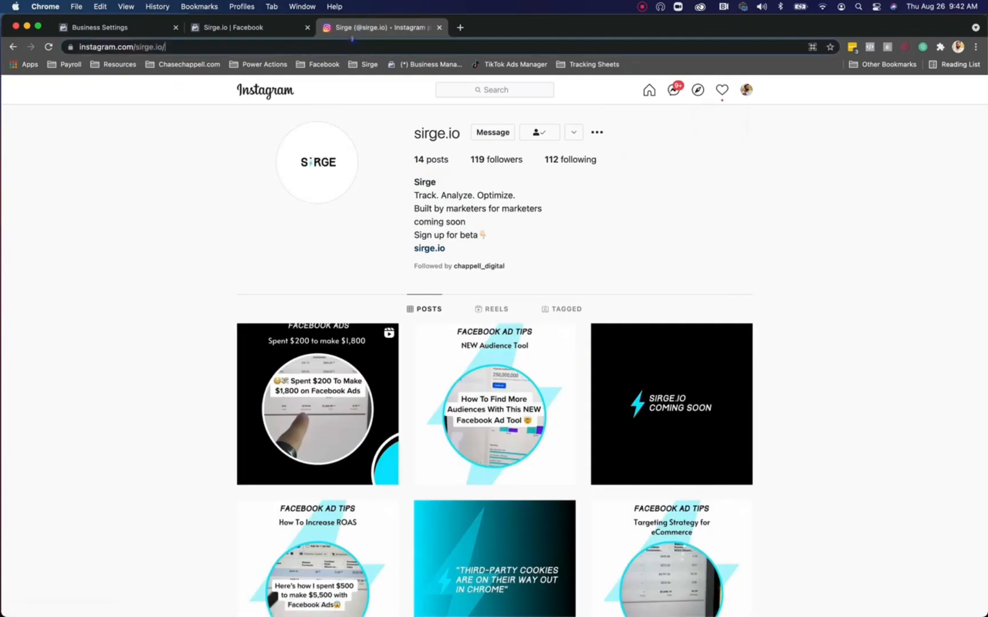
pyautogui.click(352, 40)
pyautogui.press('super+c')
pyautogui.click(255, 30)
pyautogui.press('super+v')
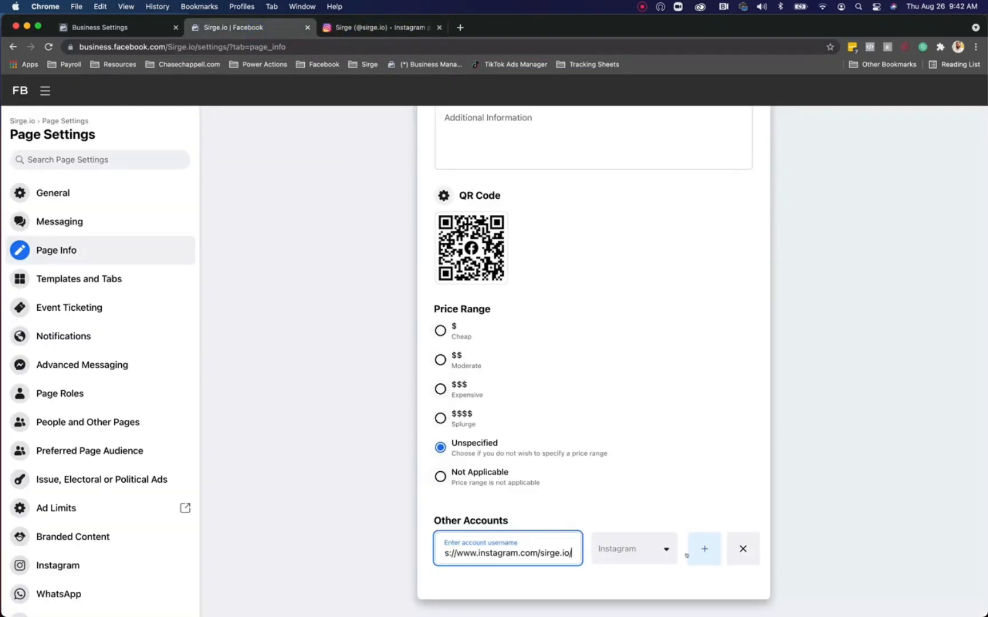
pyautogui.click(701, 549)
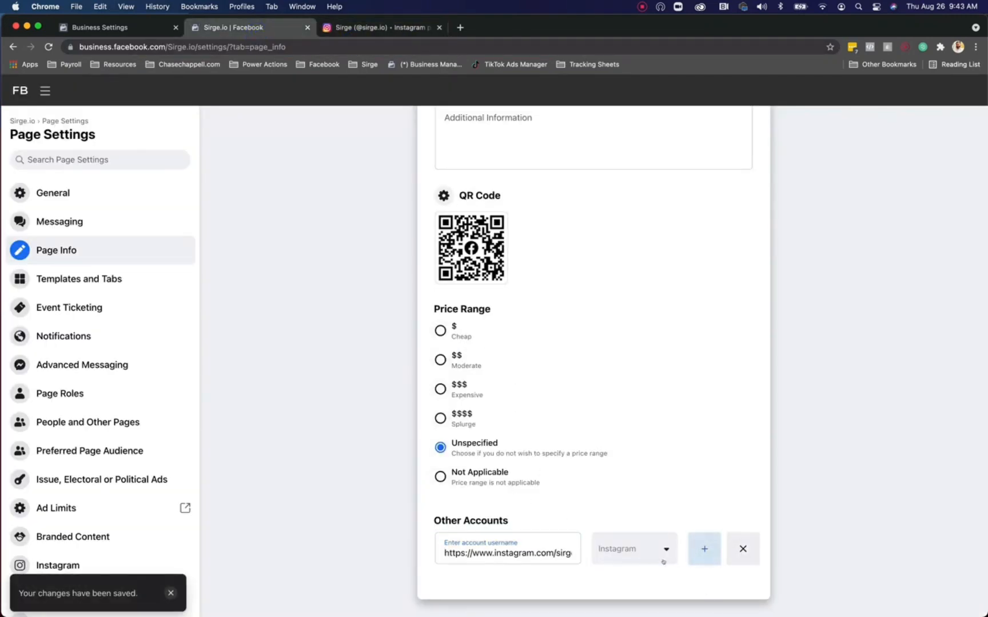
# Step: Add a new Other Accounts row set to Twitter and fetch the Twitter profile address
pyautogui.click(698, 550)
pyautogui.click(658, 591)
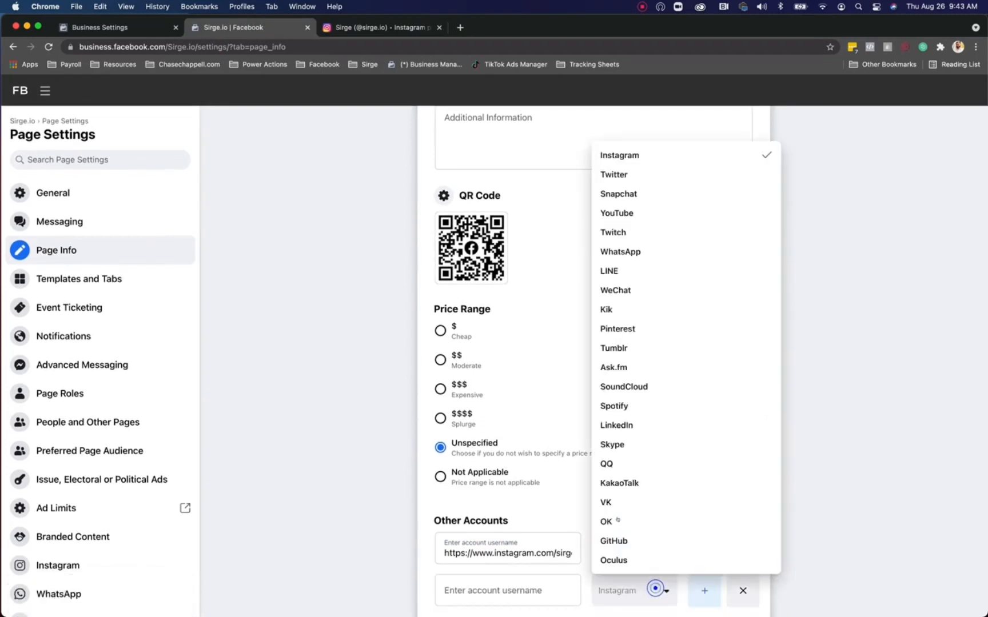
pyautogui.click(660, 172)
pyautogui.press('super+t')
pyautogui.write('tw')
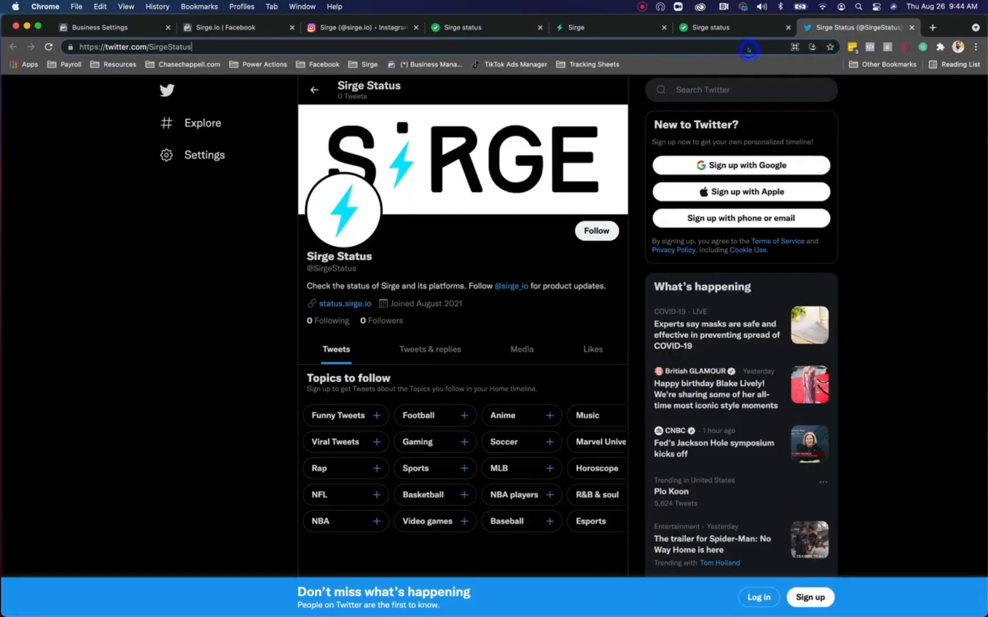
pyautogui.click(611, 47)
pyautogui.press('Right')
pyautogui.press('BackSpace')
pyautogui.press('BackSpace')
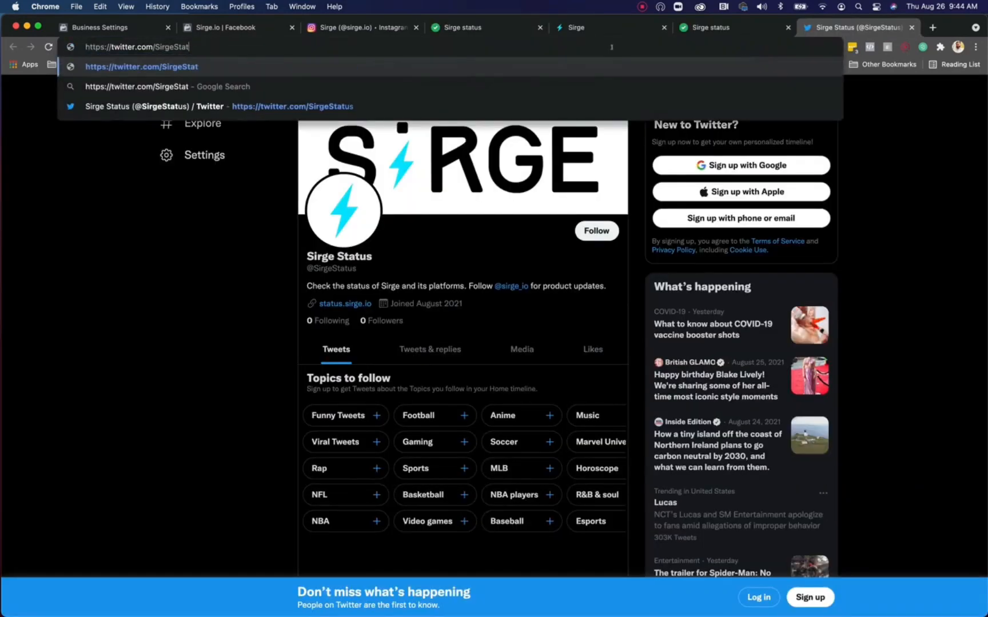
# Step: Load LinkedIn in the browser to find the Sirge company page
pyautogui.press('super+a')
pyautogui.write('link')
pyautogui.press('Return')
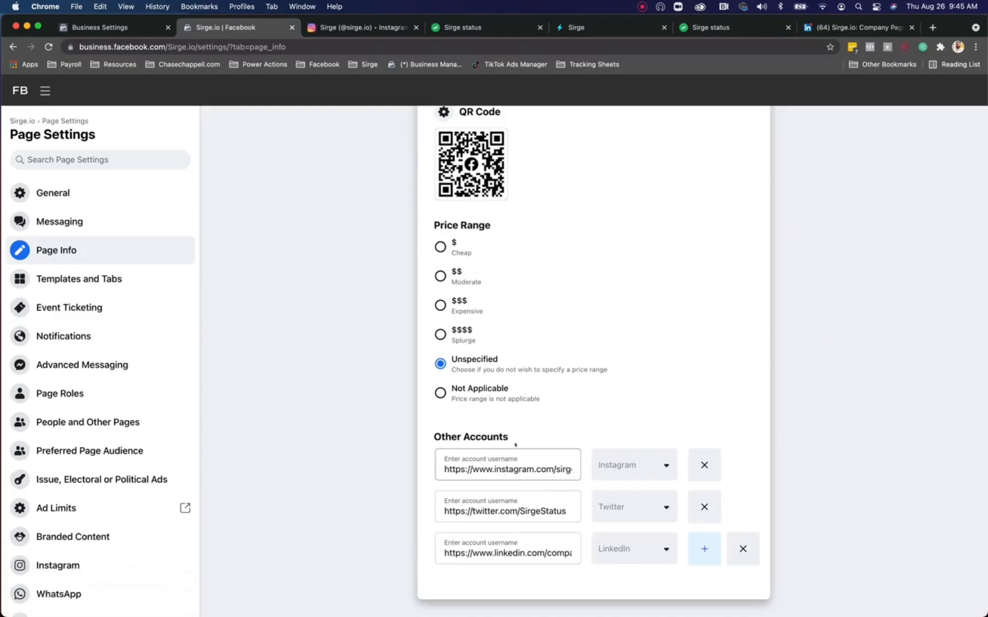
pyautogui.scroll(15, 514, 444)
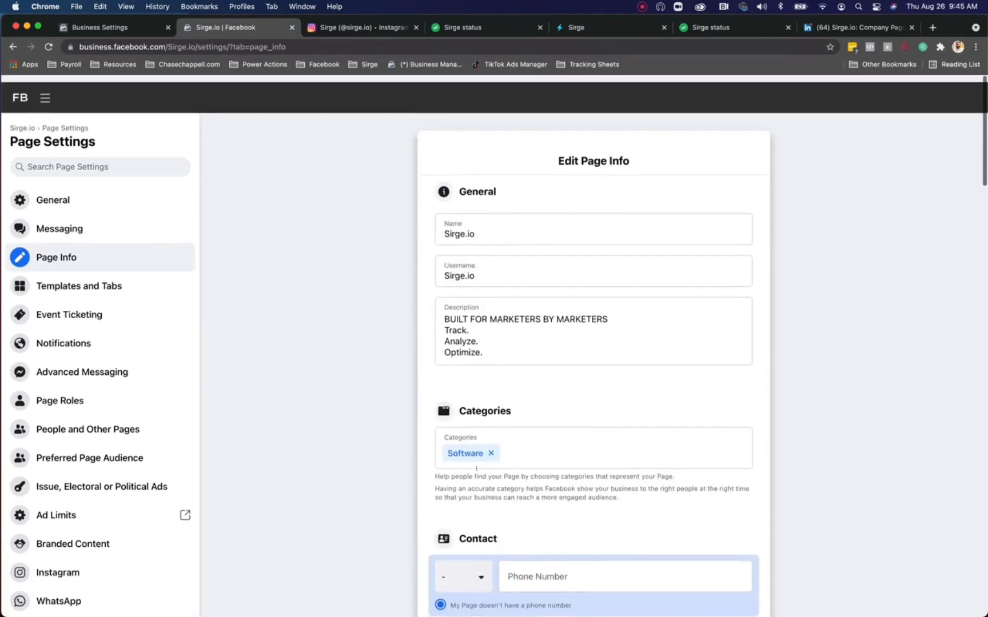
pyautogui.scroll(-15, 476, 468)
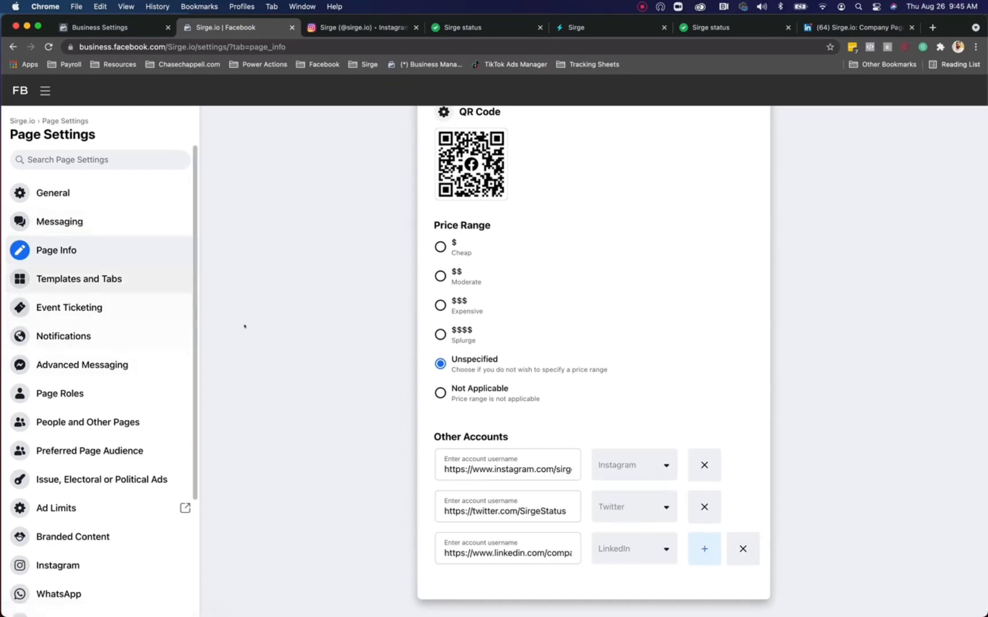
pyautogui.click(105, 557)
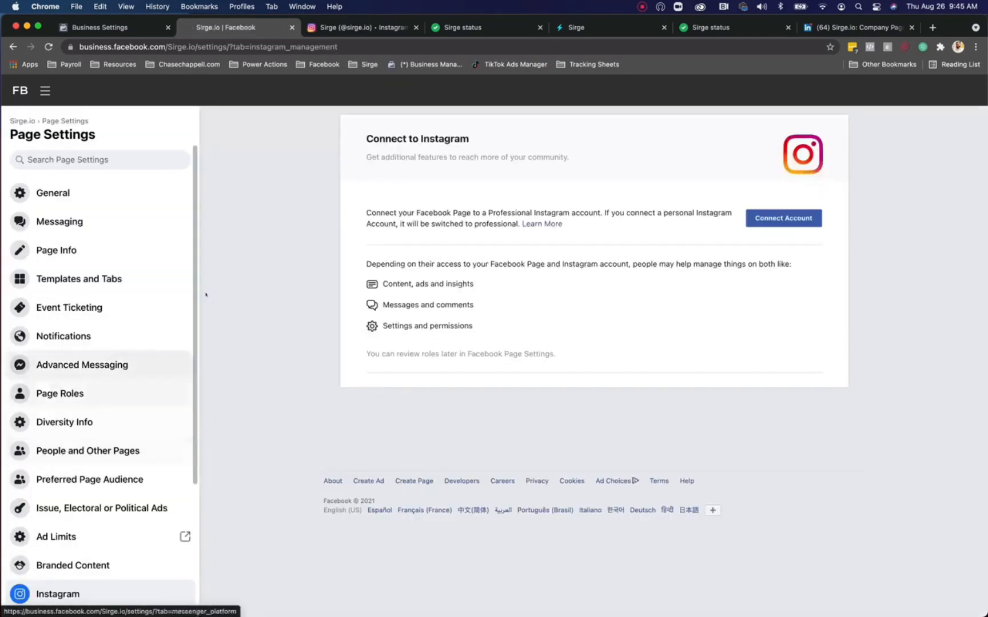
pyautogui.click(781, 220)
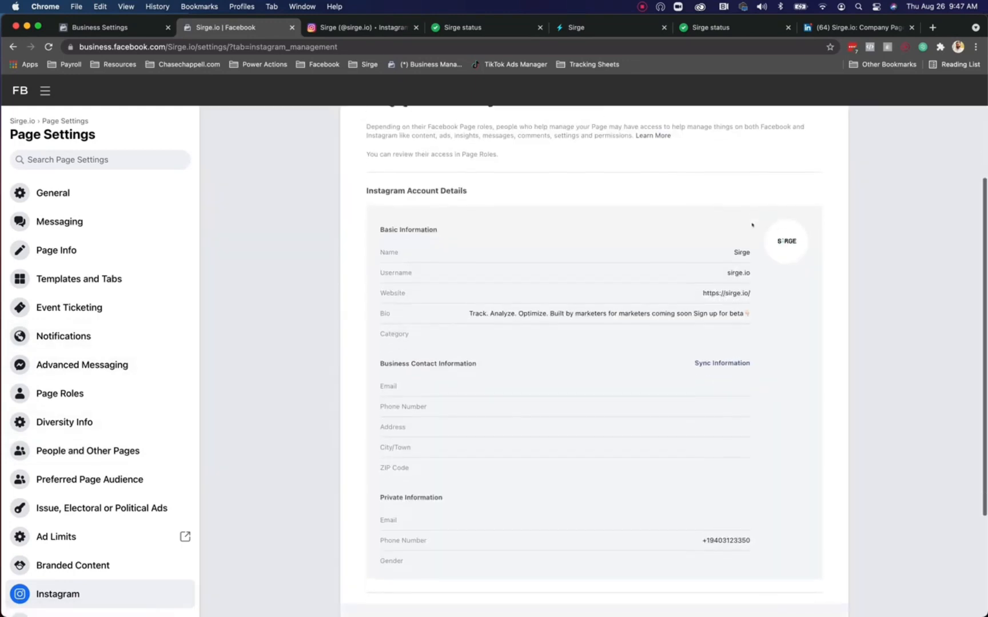
pyautogui.scroll(5, 751, 225)
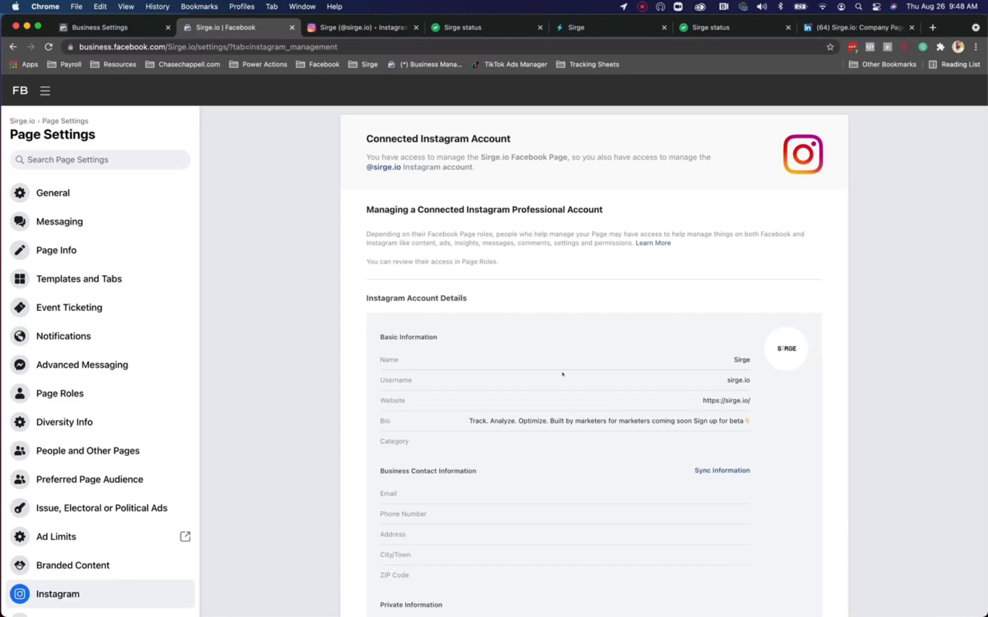
pyautogui.scroll(-5, 562, 374)
pyautogui.scroll(5, 505, 472)
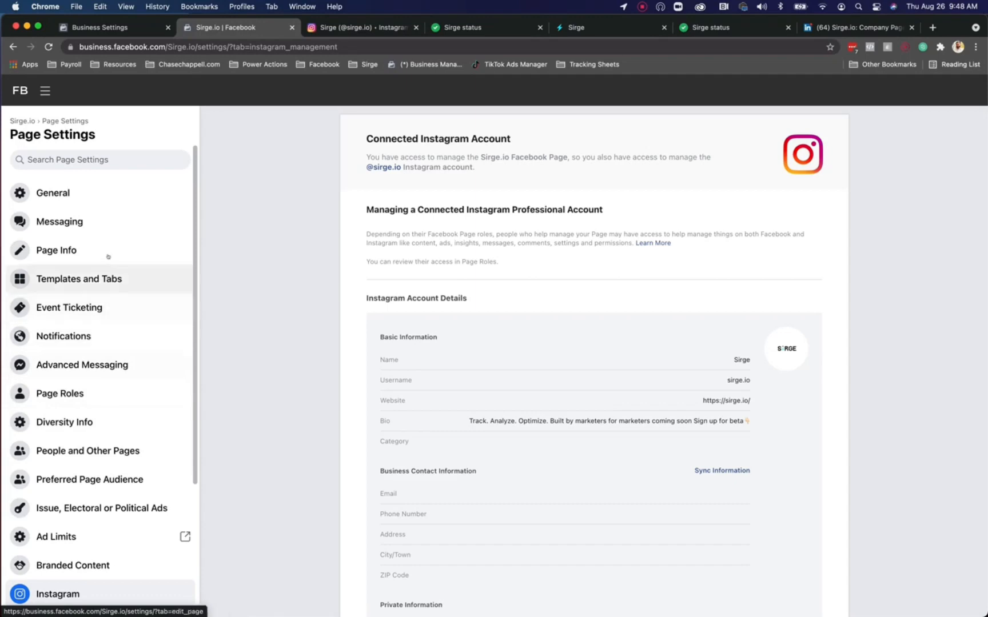
# Step: Switch off the Reviews and Events tabs in Templates and Tabs
pyautogui.click(102, 192)
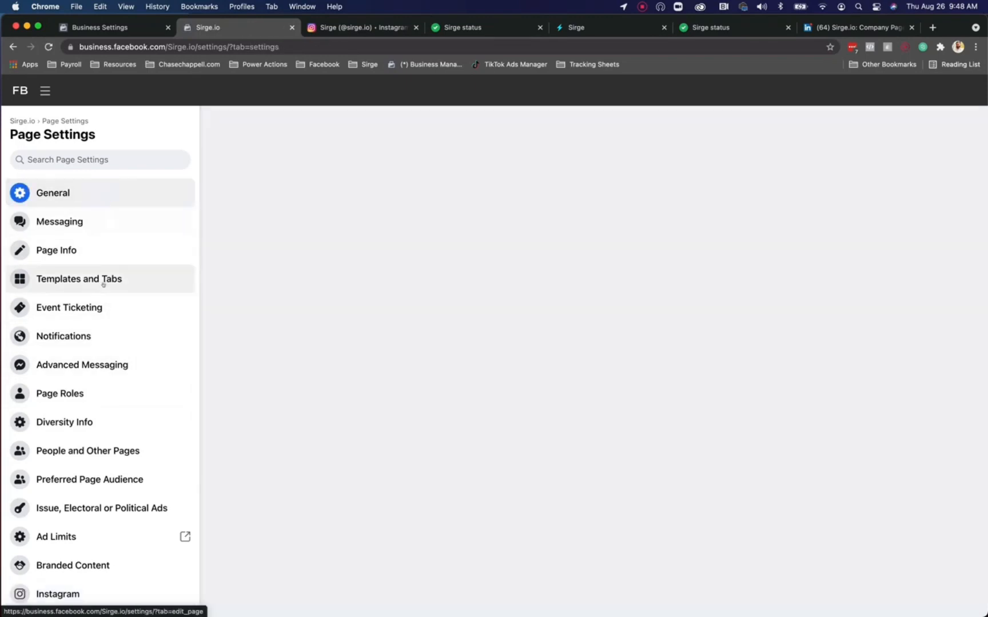
pyautogui.click(99, 280)
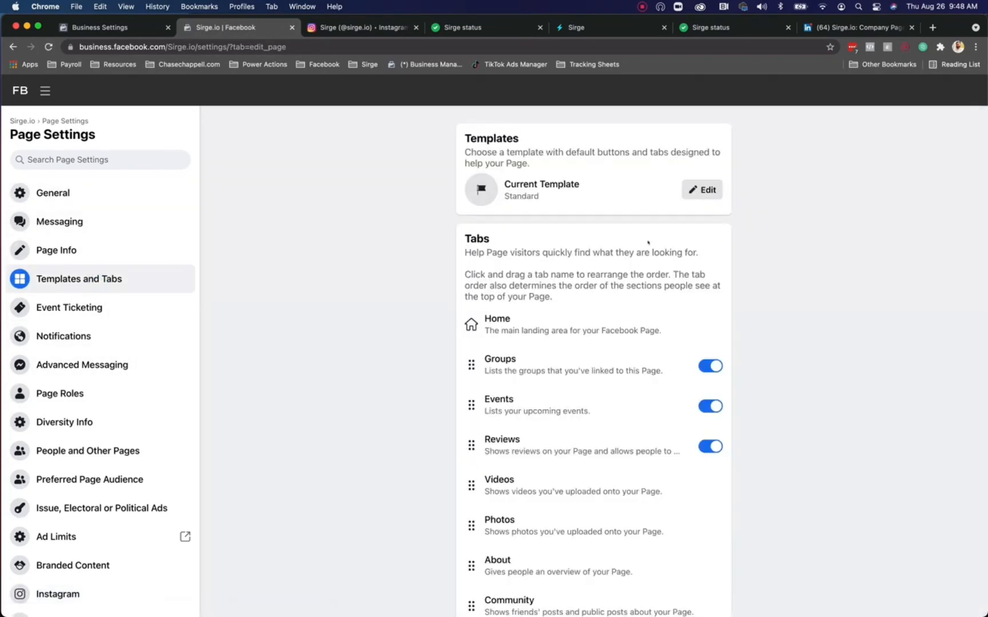
pyautogui.scroll(-1, 662, 406)
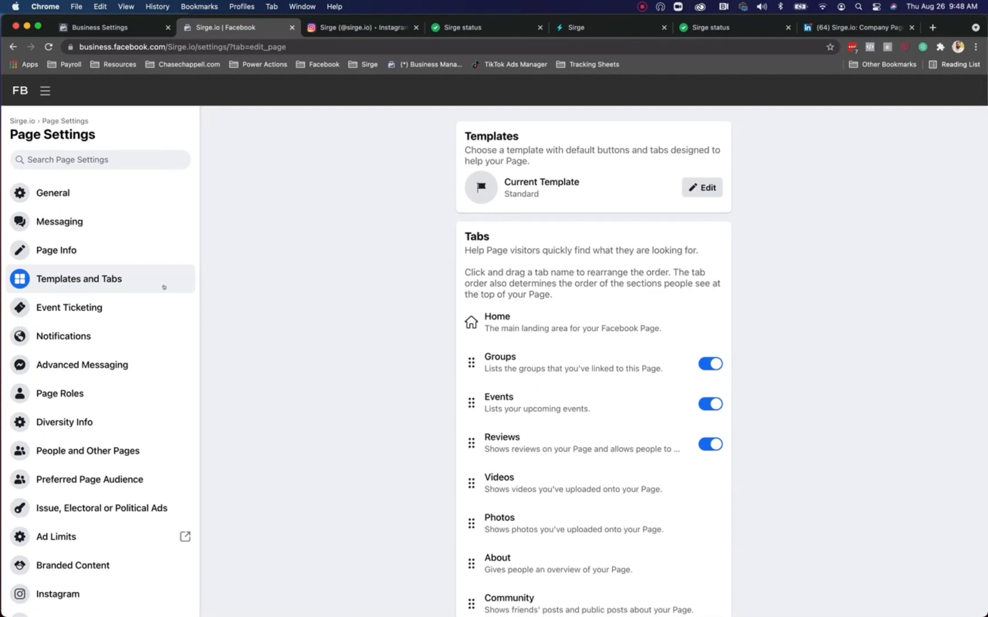
pyautogui.click(718, 444)
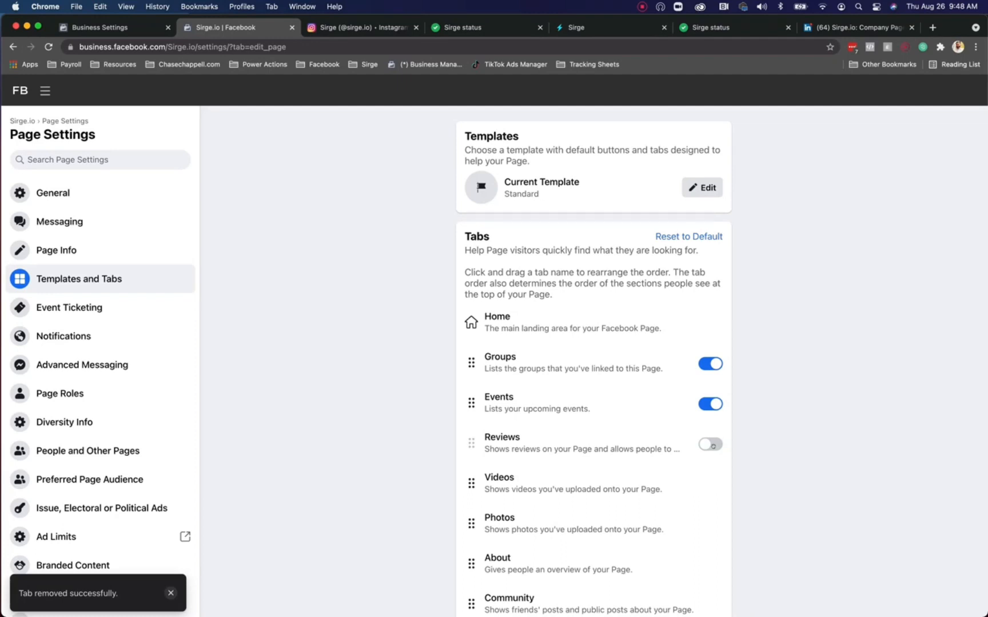
pyautogui.scroll(-2, 742, 362)
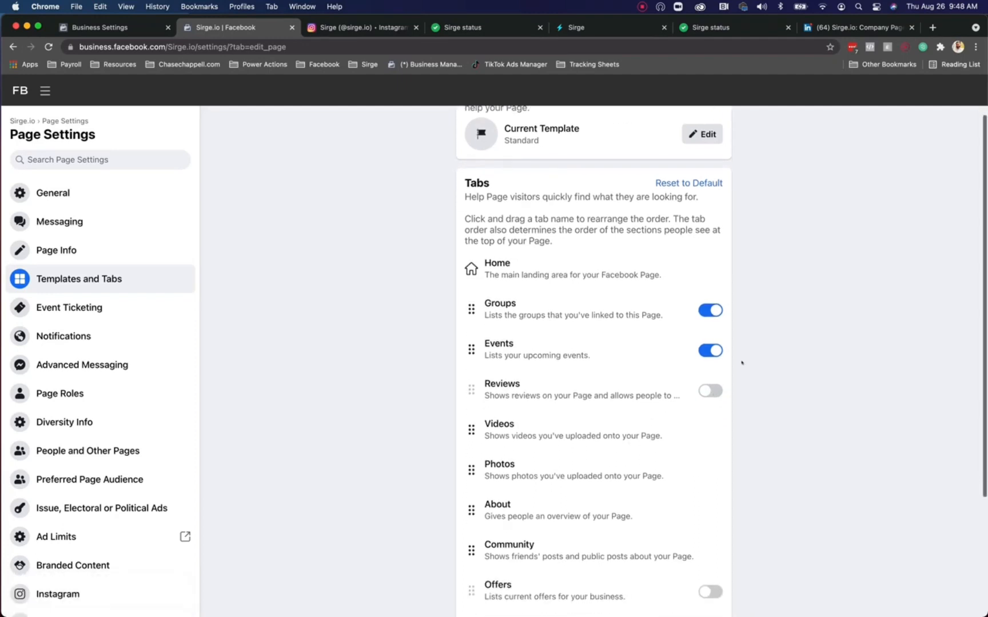
pyautogui.click(711, 350)
pyautogui.scroll(-3, 600, 409)
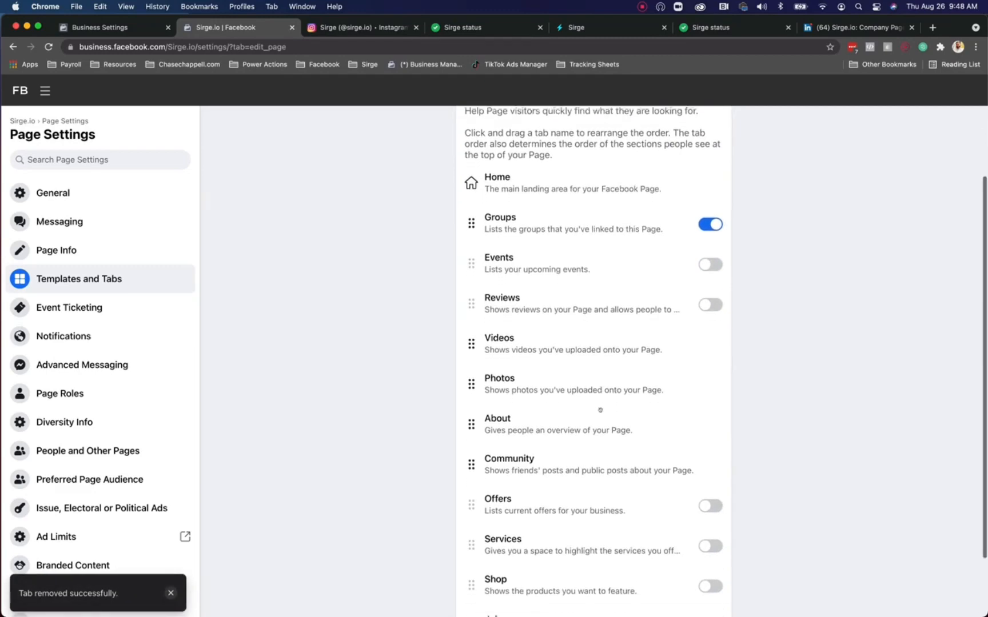
pyautogui.scroll(-3, 600, 410)
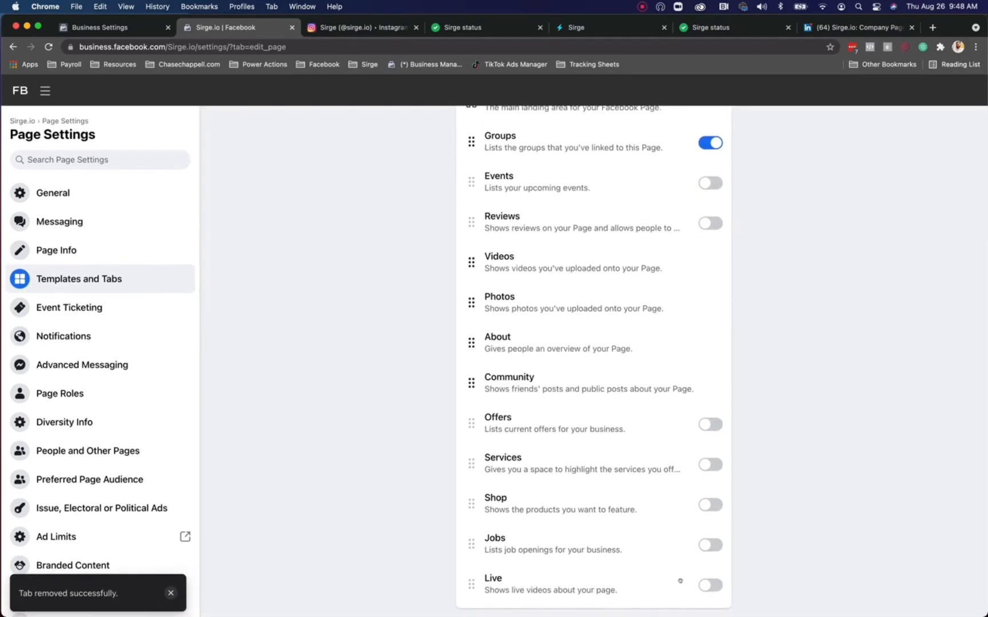
pyautogui.scroll(8, 686, 424)
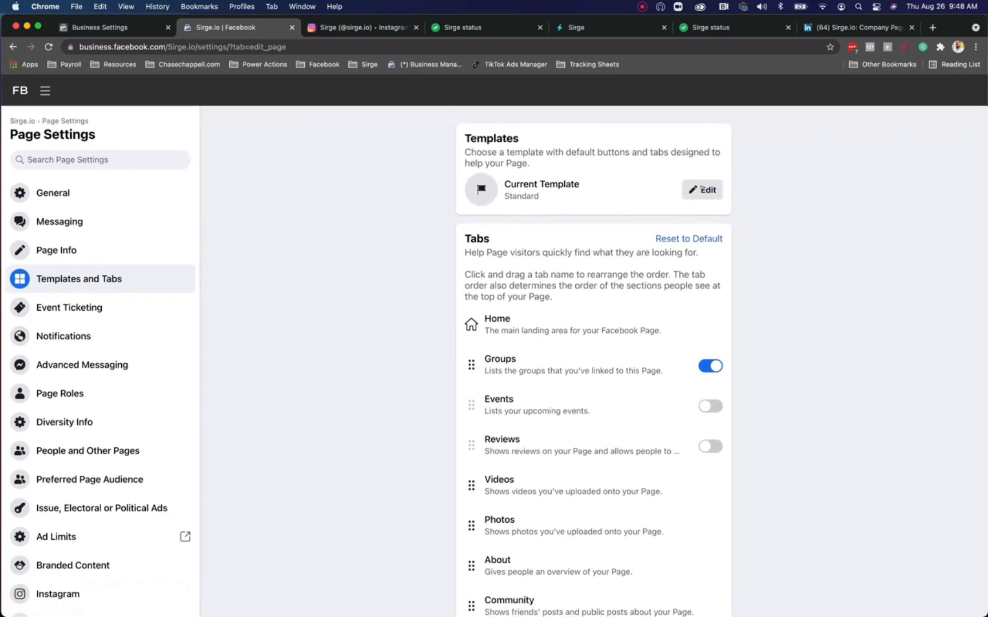
# Step: Preview the Services template, then close it, keeping the Standard template
pyautogui.click(702, 190)
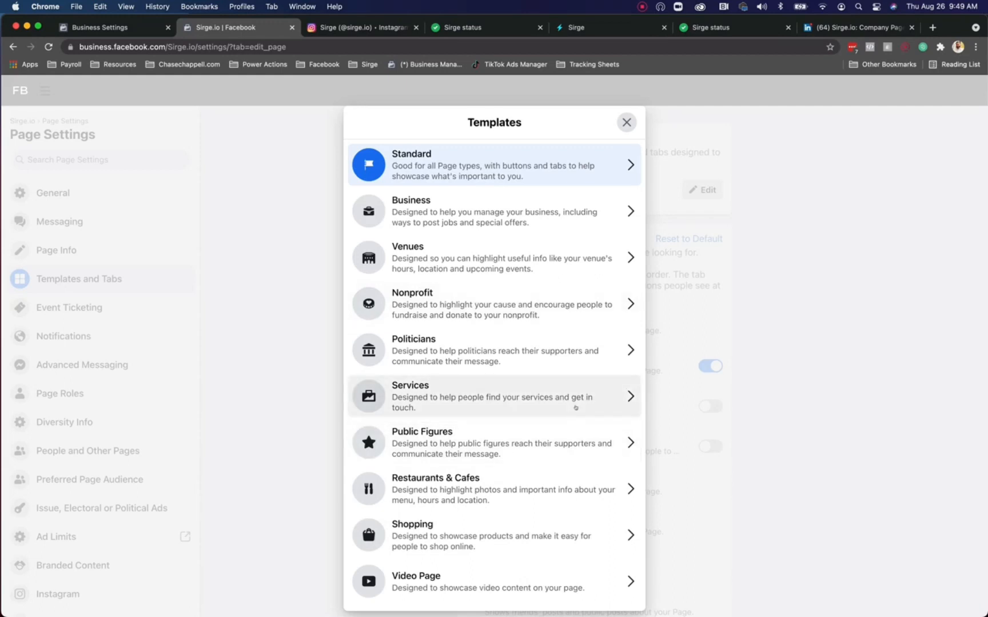
pyautogui.click(575, 408)
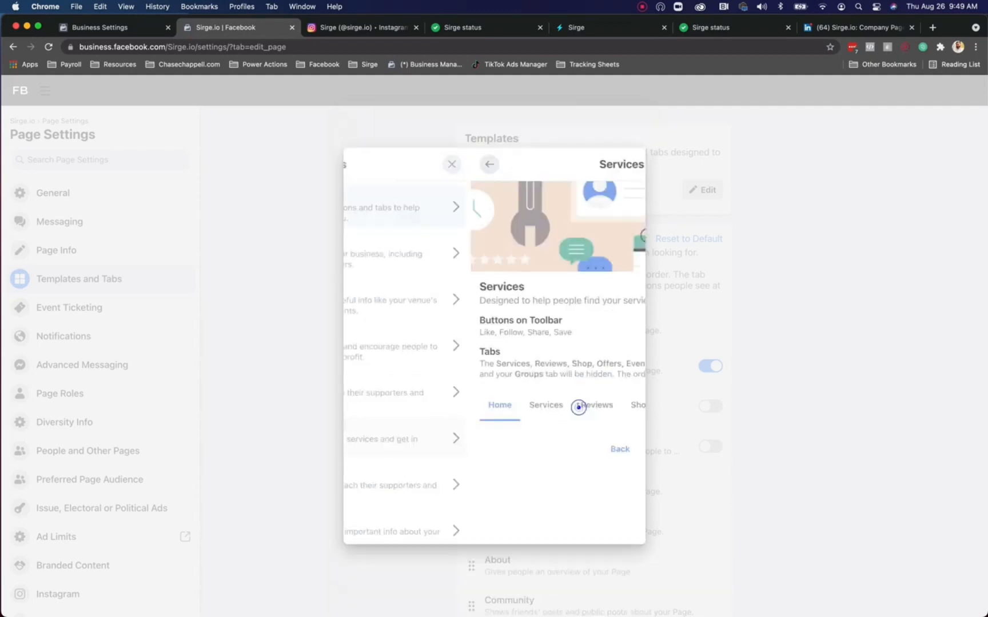
pyautogui.click(626, 203)
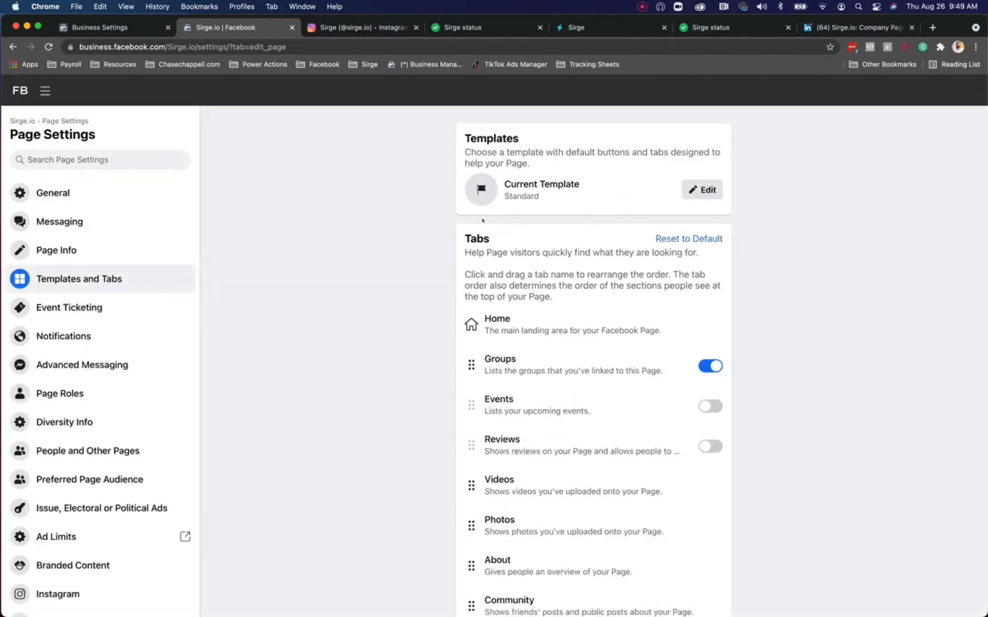
# Step: Move the Videos tab, then Photos, to sit directly below Home
pyautogui.scroll(-1, 569, 299)
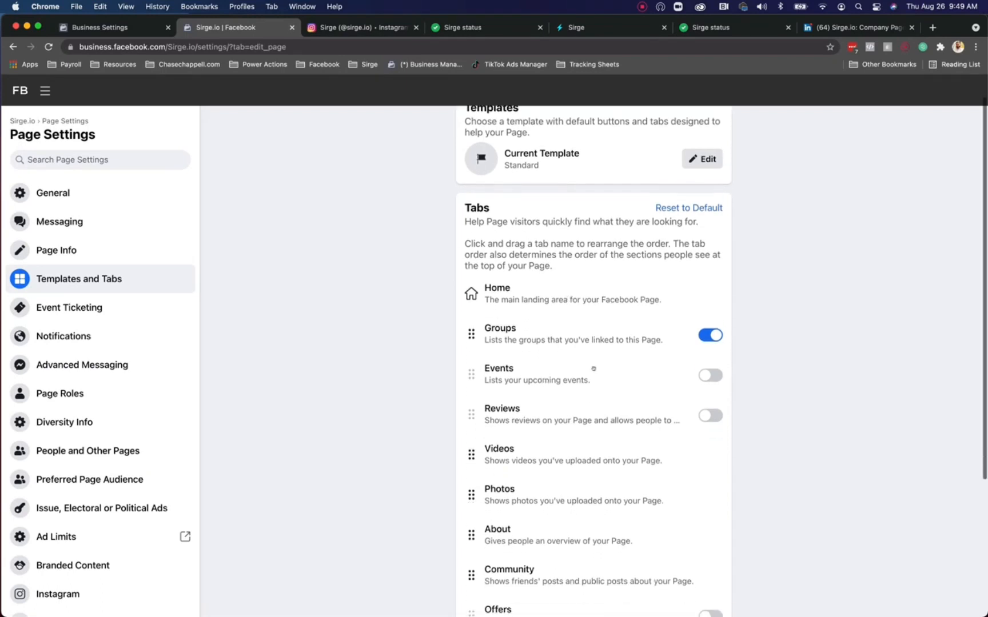
pyautogui.scroll(-4, 593, 369)
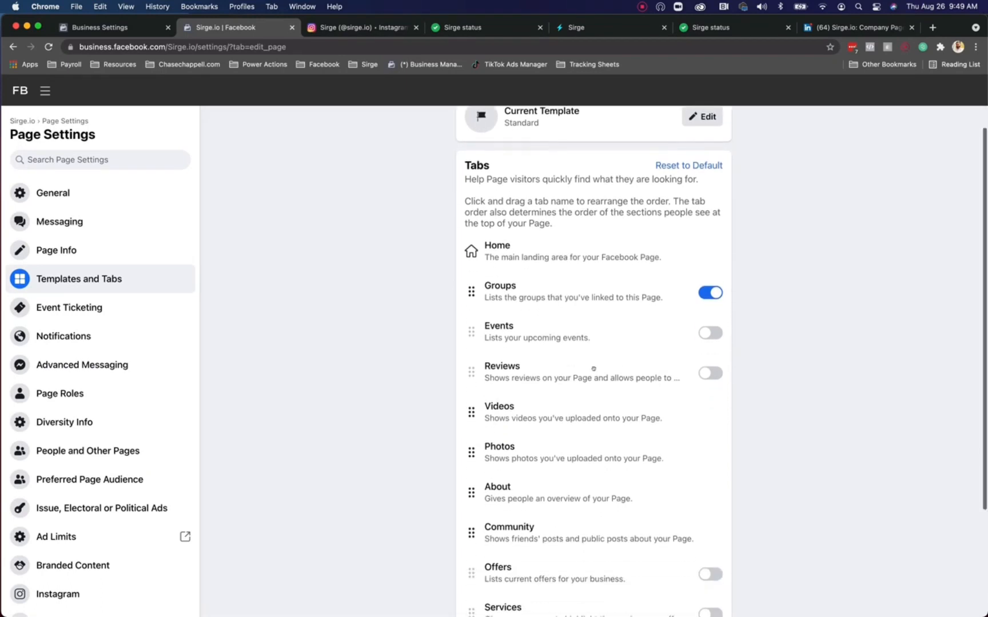
pyautogui.scroll(-3, 549, 484)
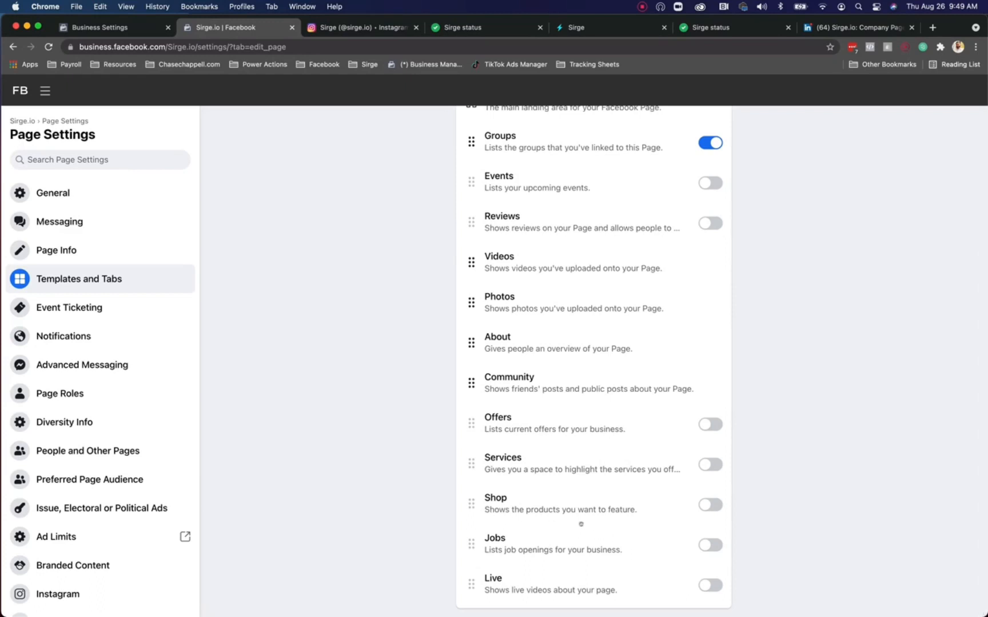
pyautogui.scroll(3, 513, 309)
pyautogui.scroll(2, 512, 309)
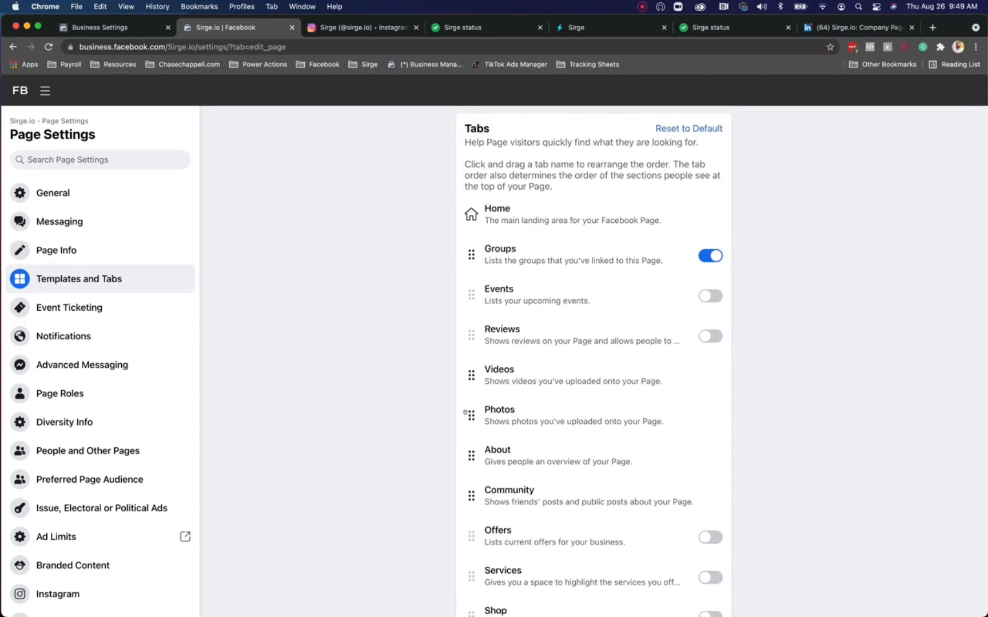
pyautogui.moveTo(465, 409); pyautogui.dragTo(469, 252)
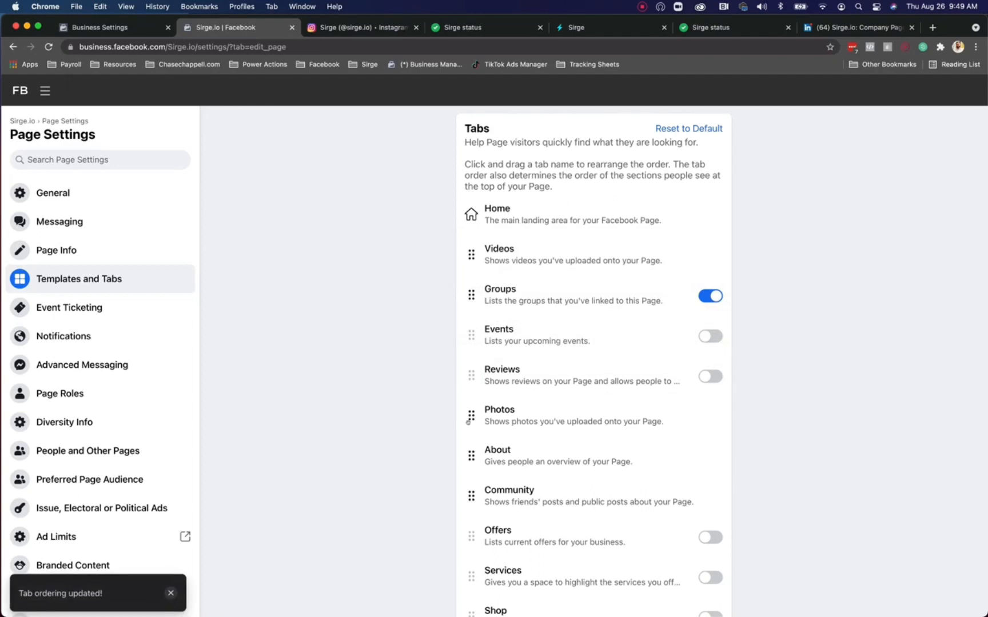
pyautogui.moveTo(468, 422); pyautogui.dragTo(478, 294)
# Step: Place About right below Home and Community right after Groups
pyautogui.moveTo(471, 455); pyautogui.dragTo(476, 255)
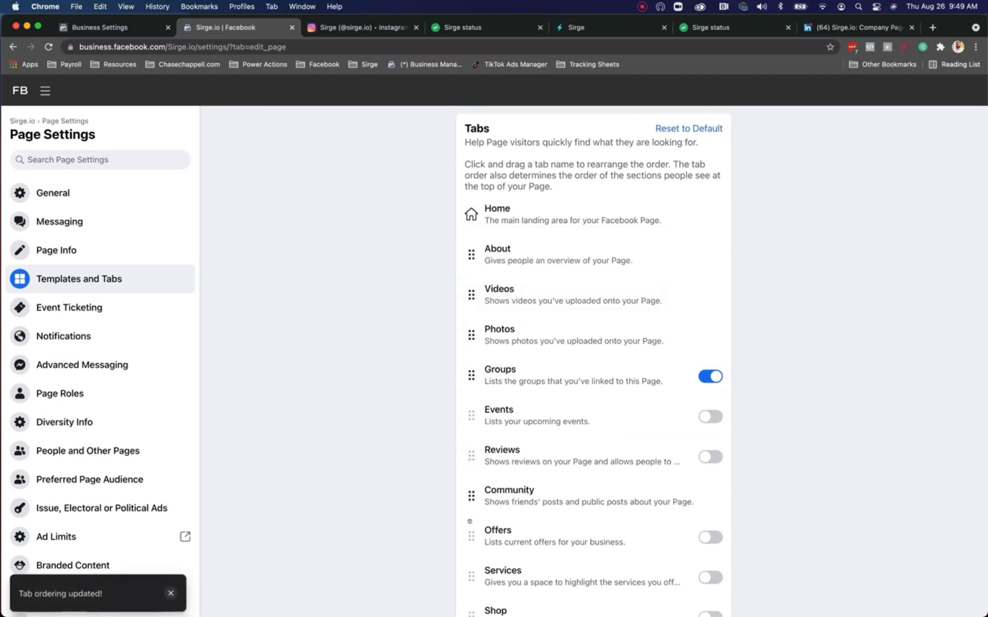
pyautogui.scroll(-3, 470, 509)
pyautogui.scroll(2, 470, 521)
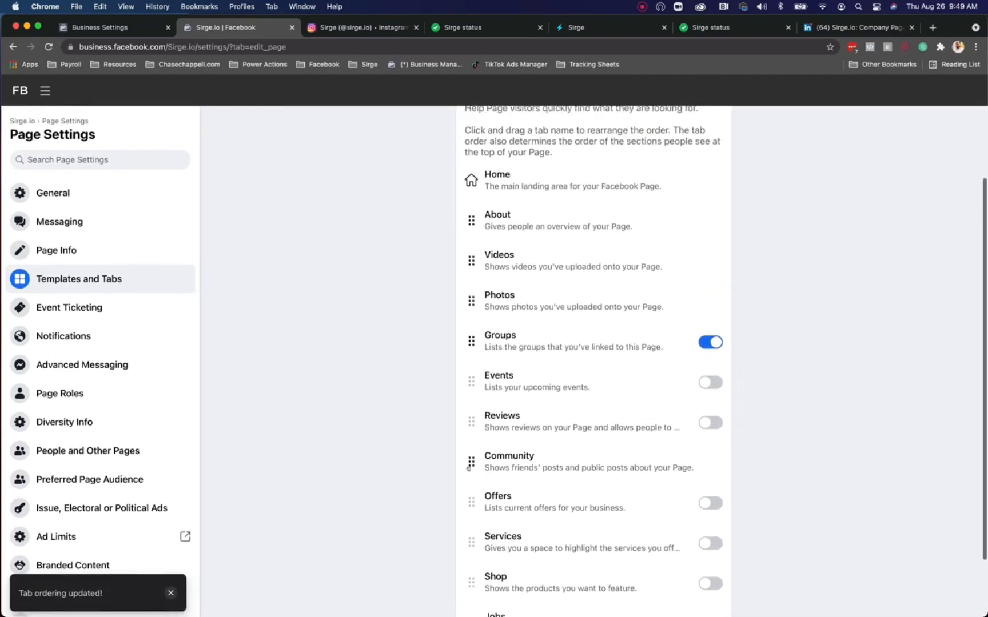
pyautogui.moveTo(470, 464); pyautogui.dragTo(470, 377)
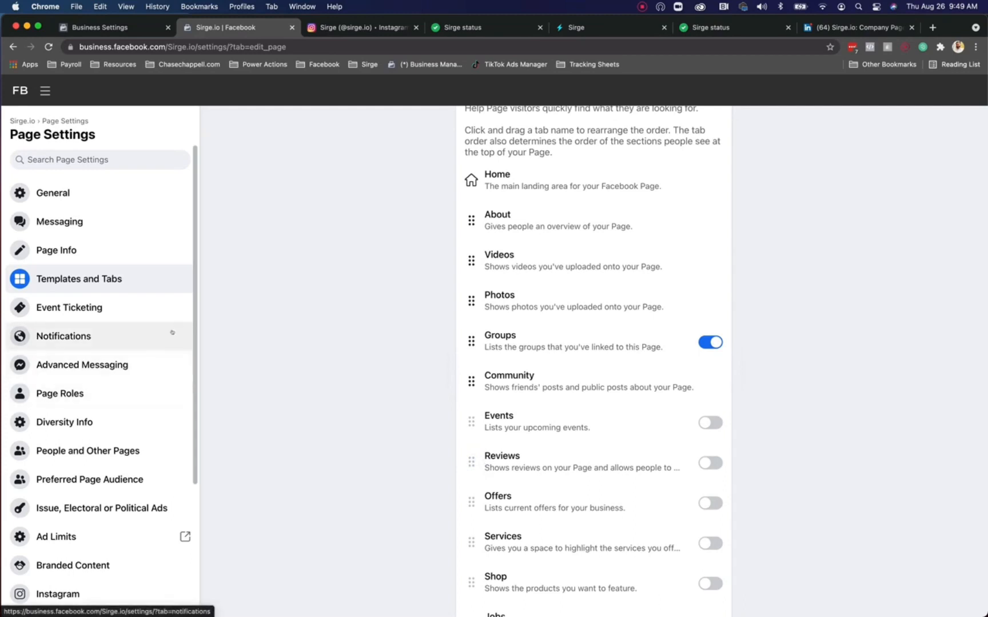
pyautogui.scroll(5, 575, 327)
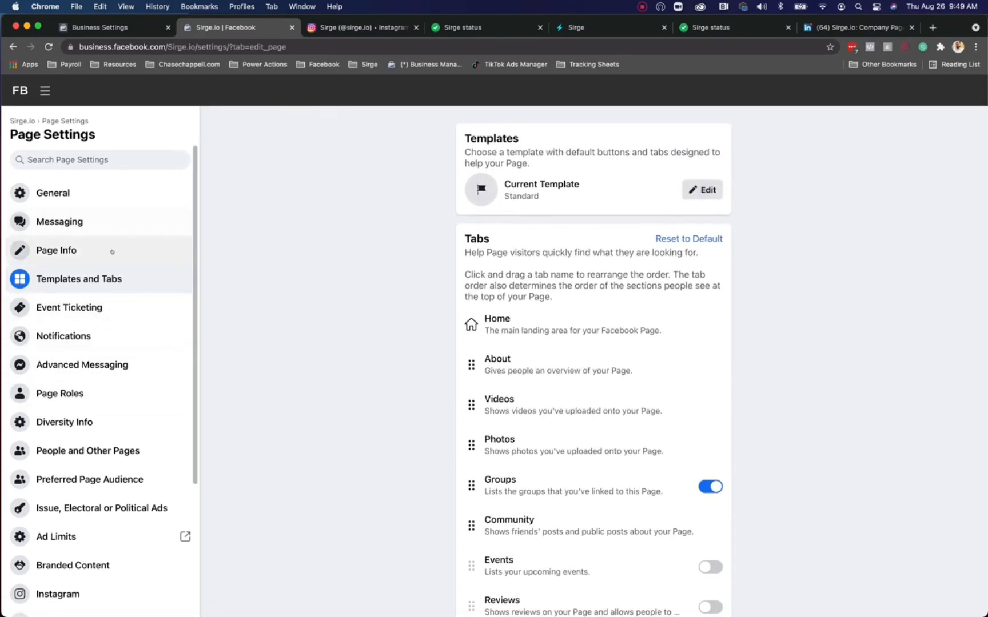
pyautogui.click(109, 221)
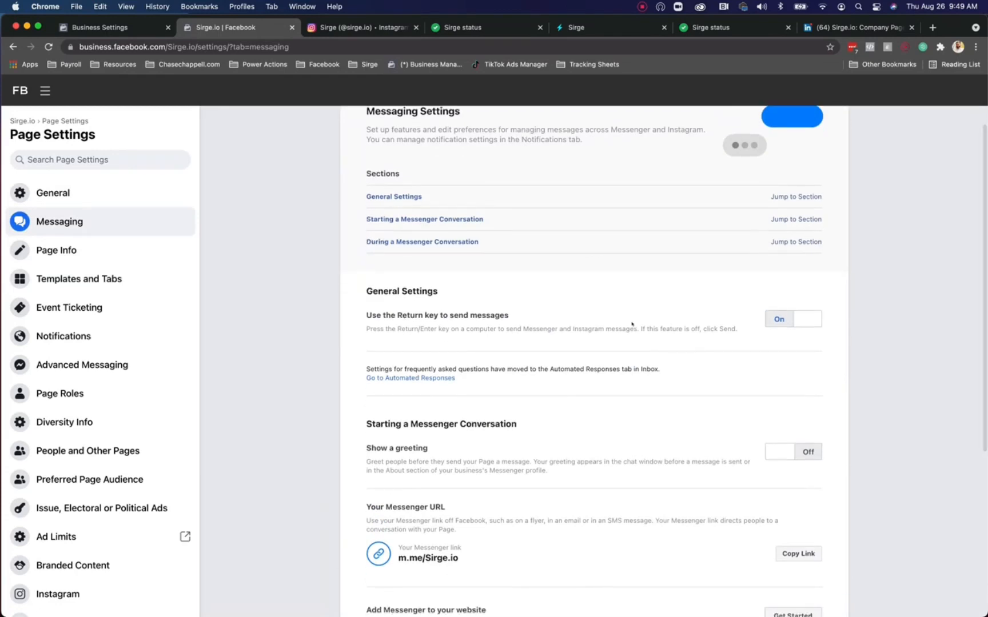
# Step: Switch on the Messenger greeting shown before people message the Page
pyautogui.scroll(-2, 631, 323)
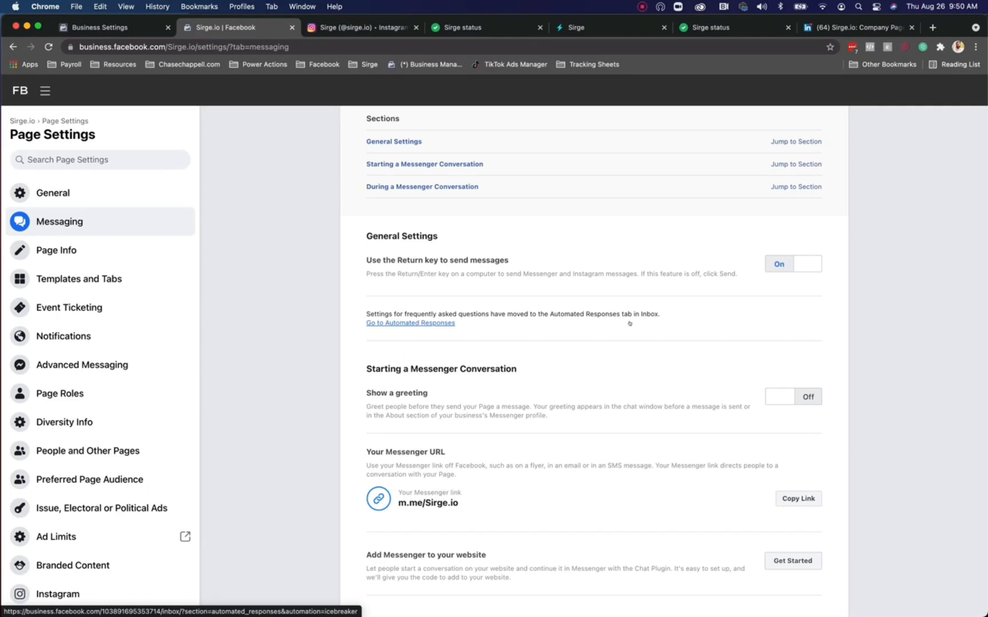
pyautogui.scroll(2, 629, 324)
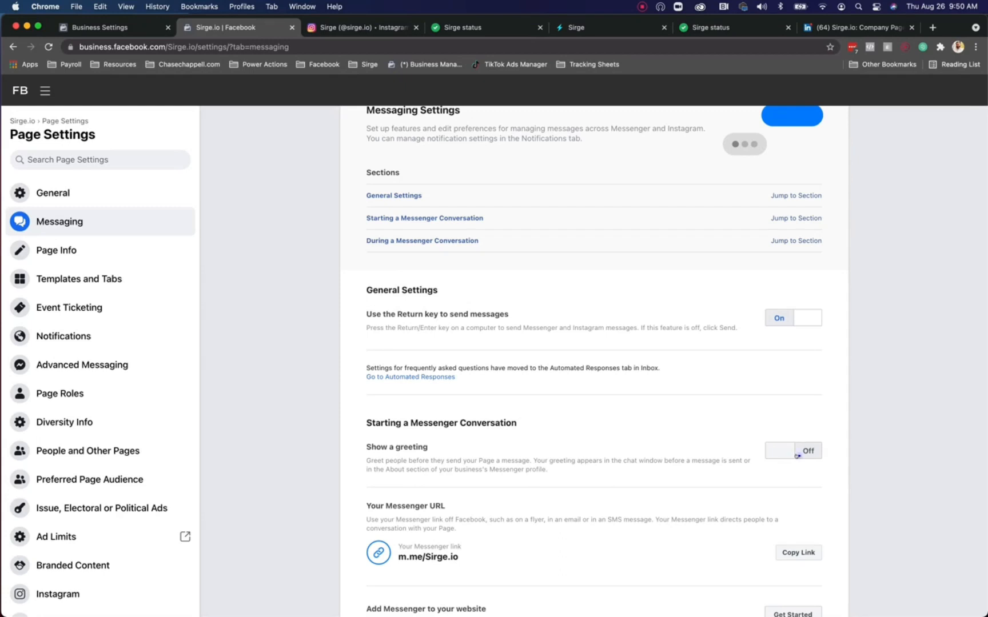
pyautogui.click(795, 452)
# Step: Go to Set Up for automated responses to reach the Page Inbox
pyautogui.scroll(-1, 641, 485)
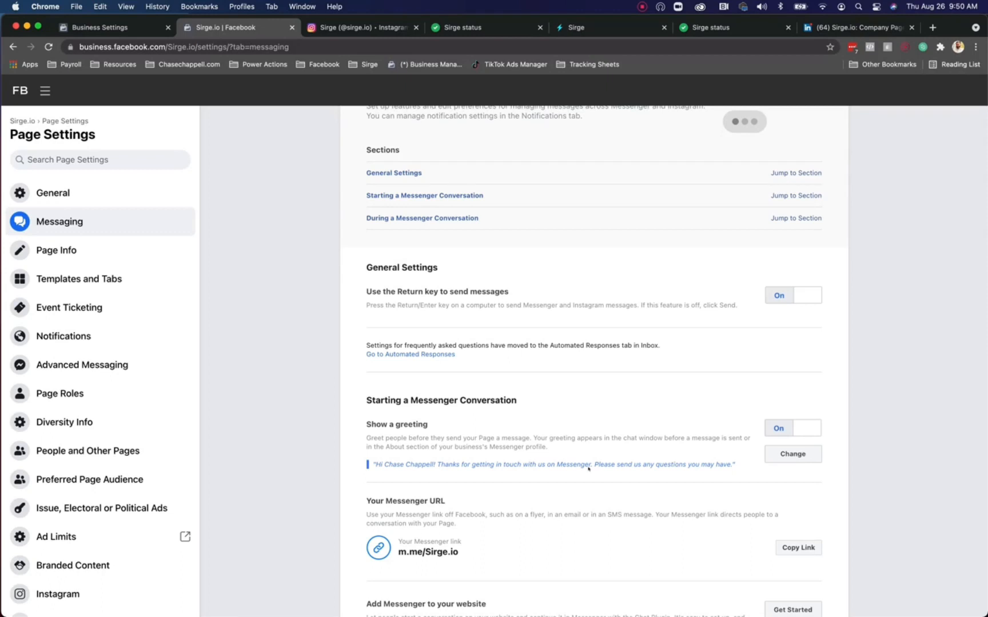
pyautogui.scroll(2, 588, 468)
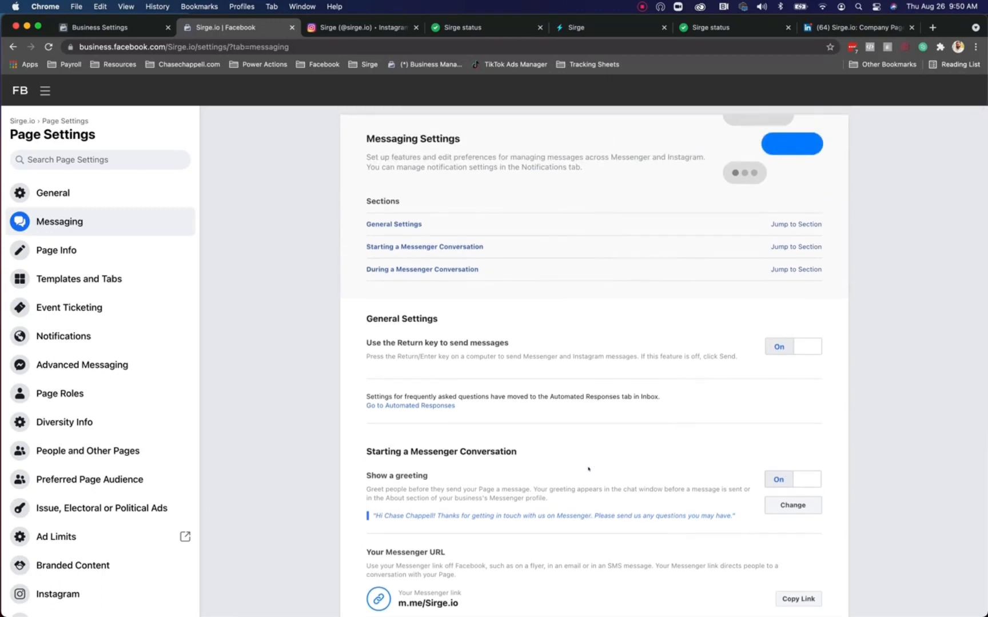
pyautogui.scroll(-8, 588, 469)
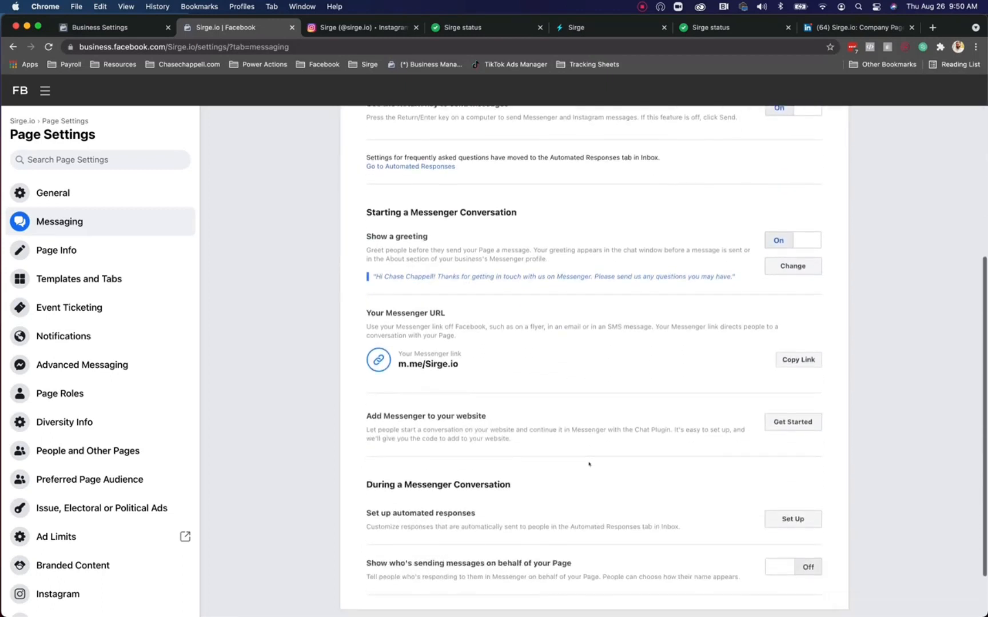
pyautogui.scroll(-3, 589, 464)
pyautogui.click(132, 355)
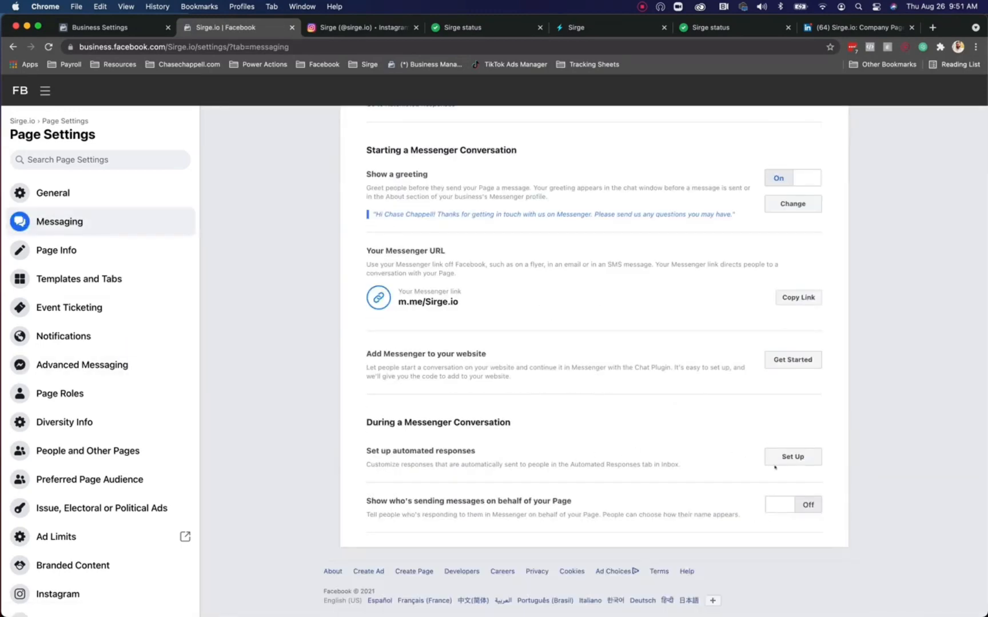
pyautogui.click(795, 457)
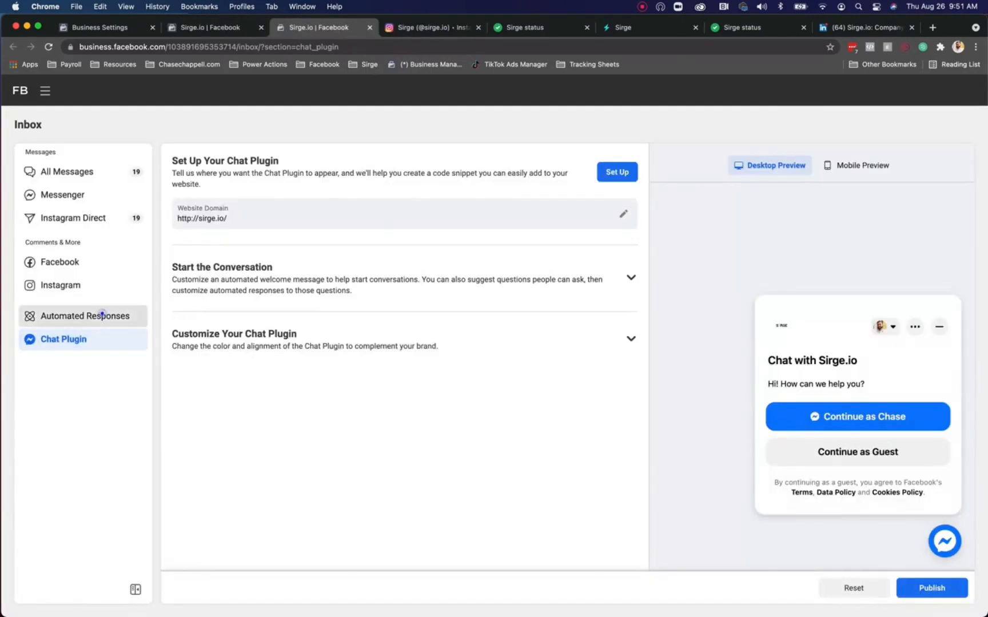
# Step: Show the Automated Responses section of the Sirge.io Inbox
pyautogui.click(100, 315)
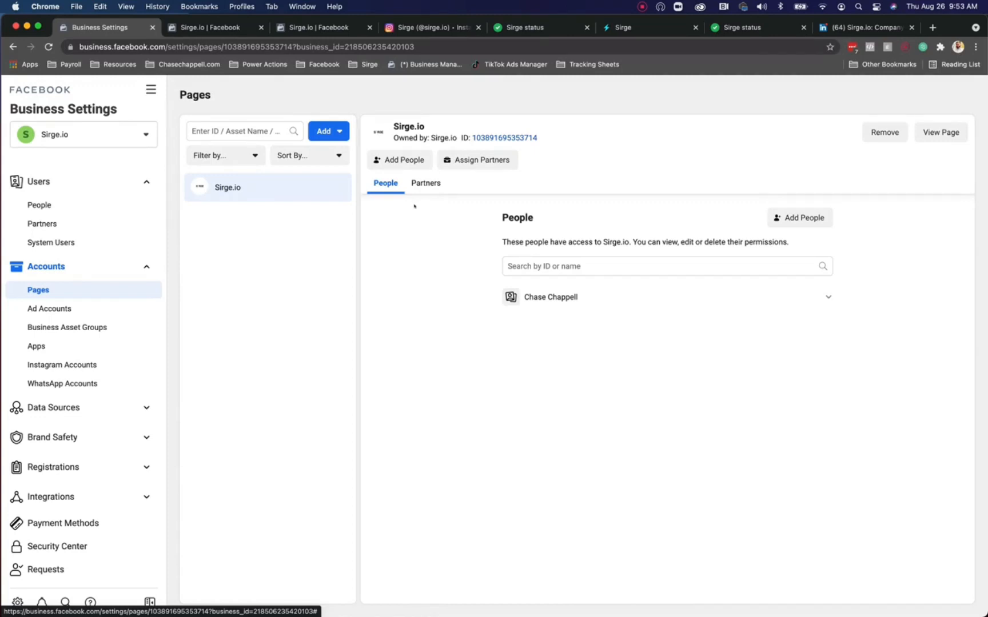
# Step: Start creating a new ad account under Ad Accounts and name it Sirge
pyautogui.click(90, 308)
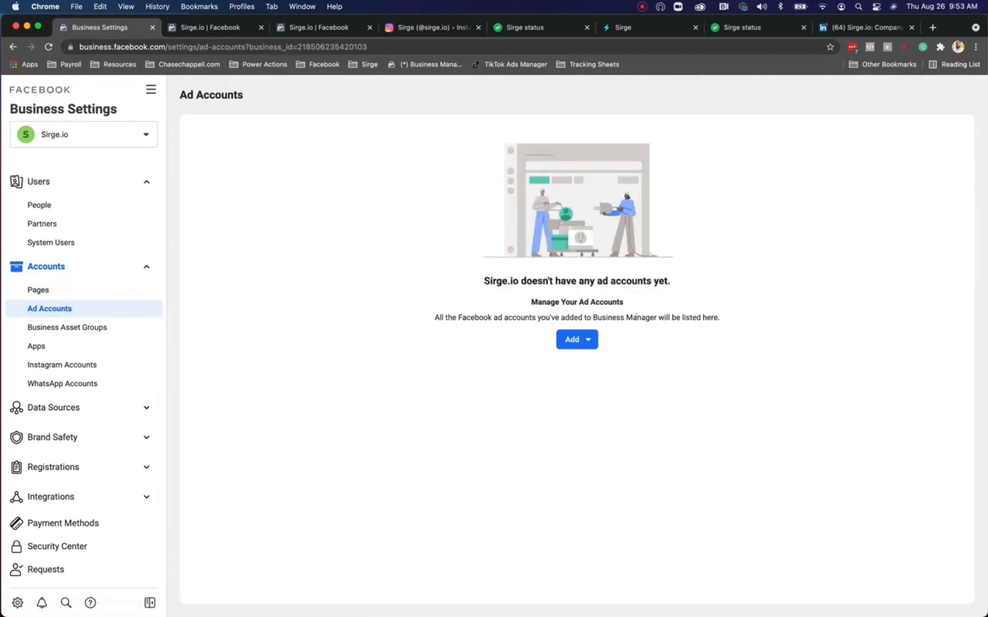
pyautogui.click(573, 340)
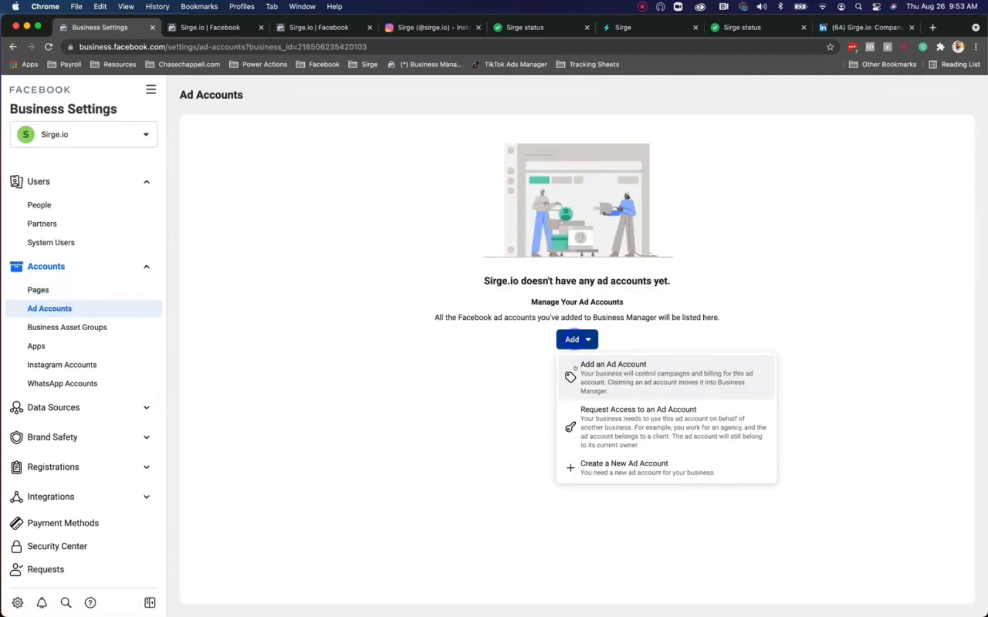
pyautogui.click(644, 470)
pyautogui.click(472, 351)
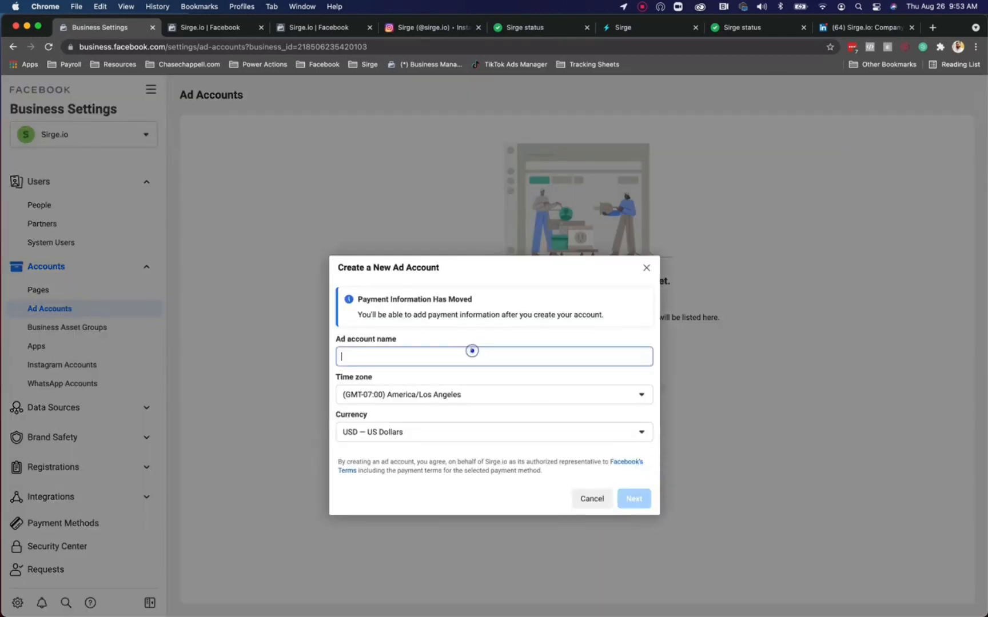
pyautogui.write('Sirge')
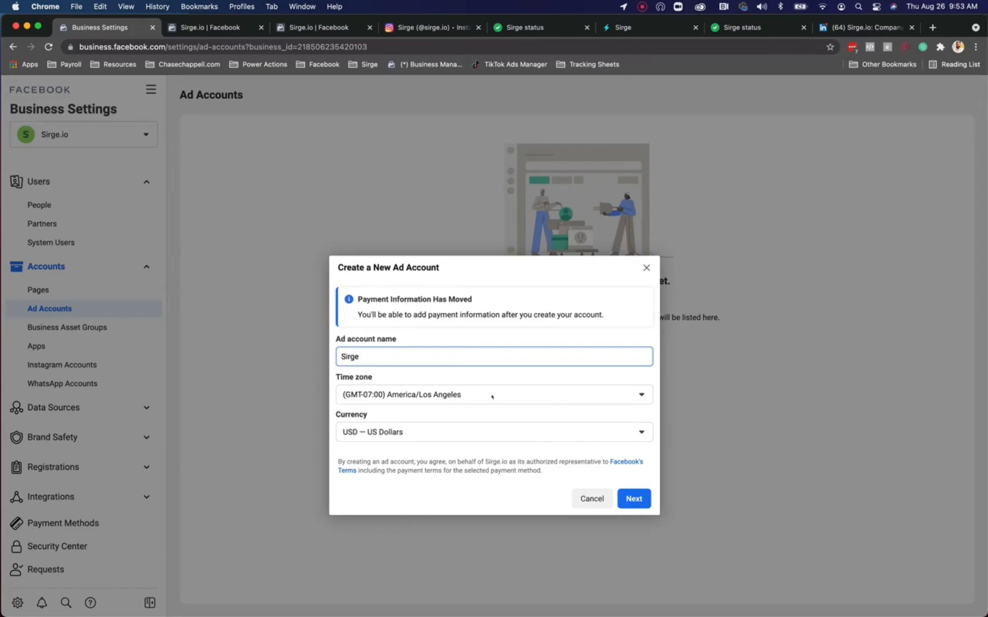
# Step: Set the Sirge account's time zone to America/Chicago with US dollars and continue
pyautogui.click(491, 396)
pyautogui.click(492, 395)
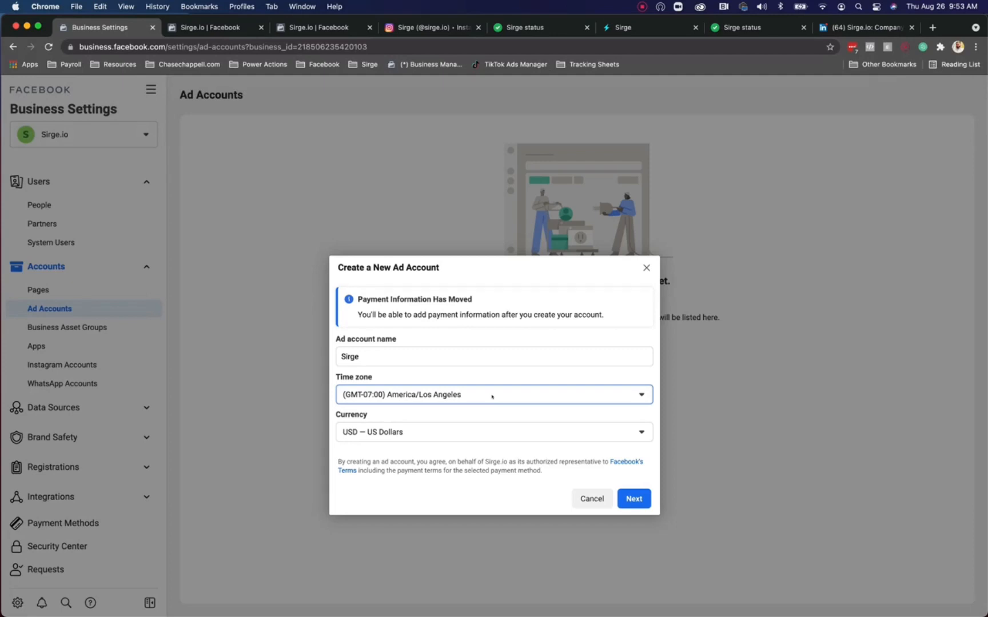
pyautogui.click(491, 395)
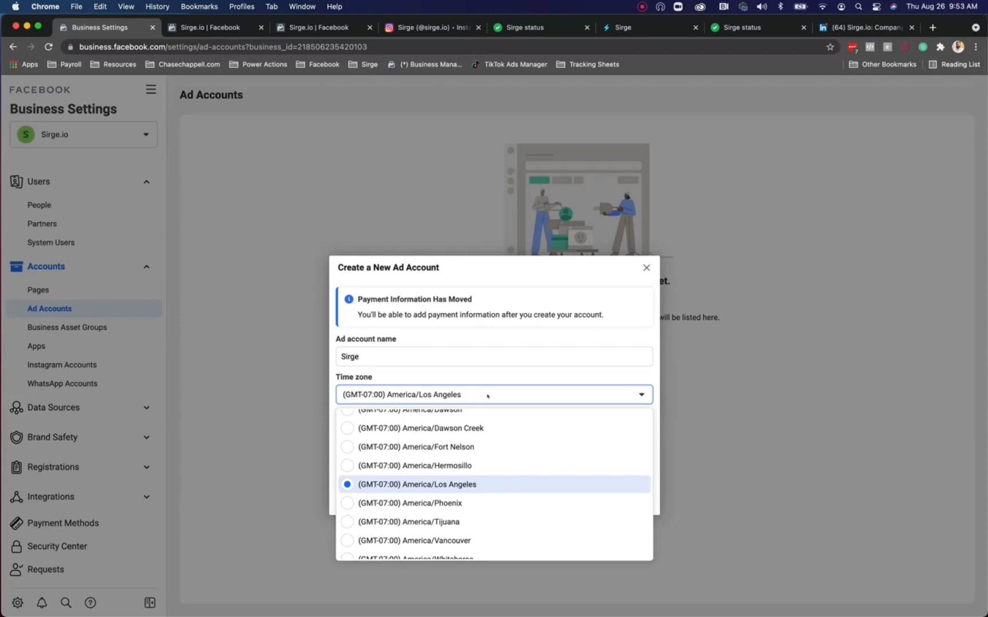
pyautogui.scroll(-2, 509, 471)
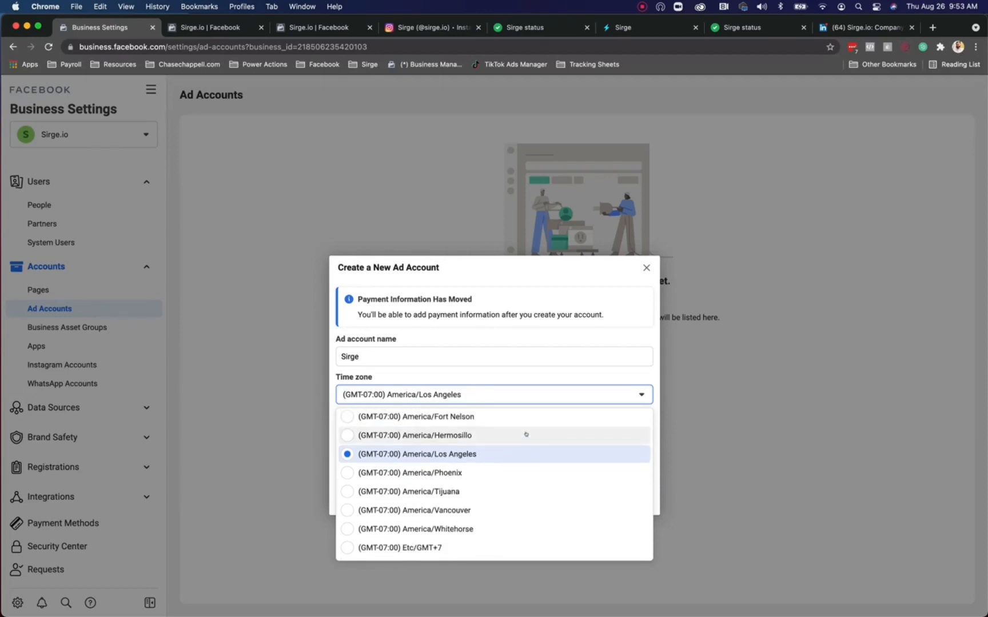
pyautogui.scroll(5, 525, 434)
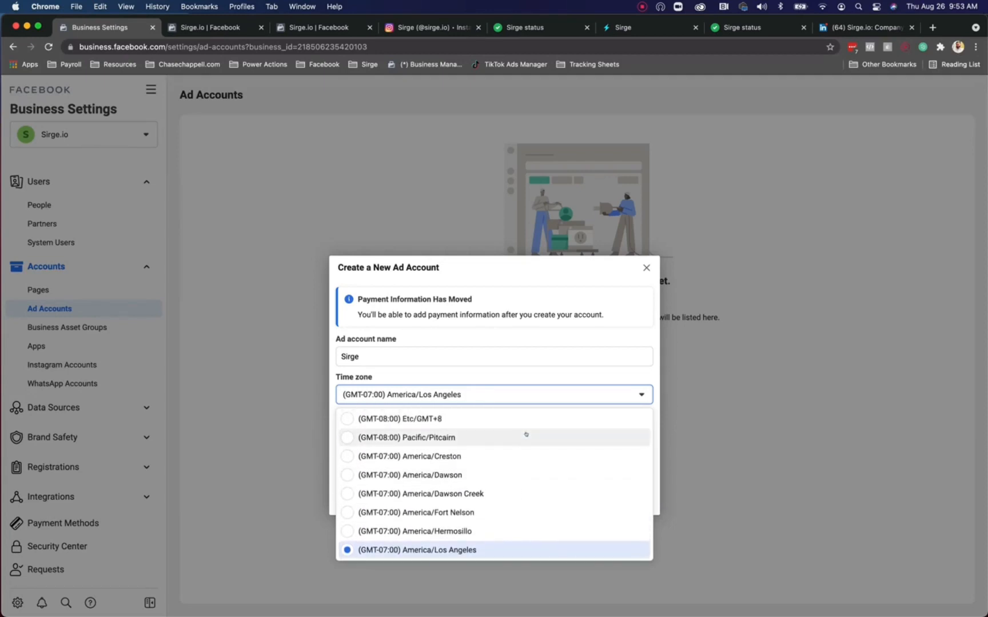
pyautogui.scroll(-2, 523, 434)
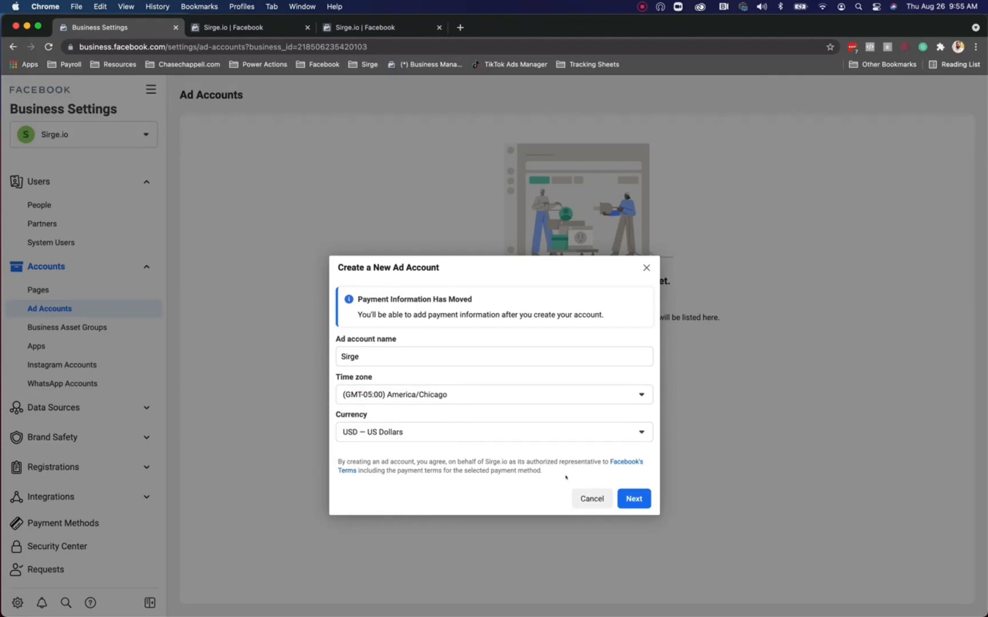
pyautogui.click(634, 499)
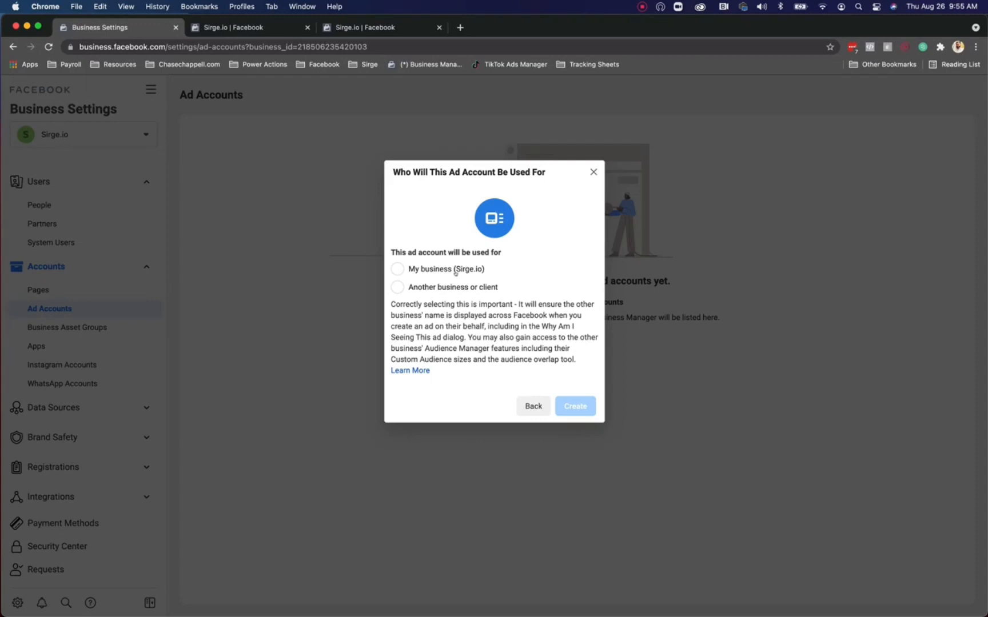
# Step: Mark the Sirge ad account as used for My business (Sirge.io) and create it
pyautogui.click(457, 270)
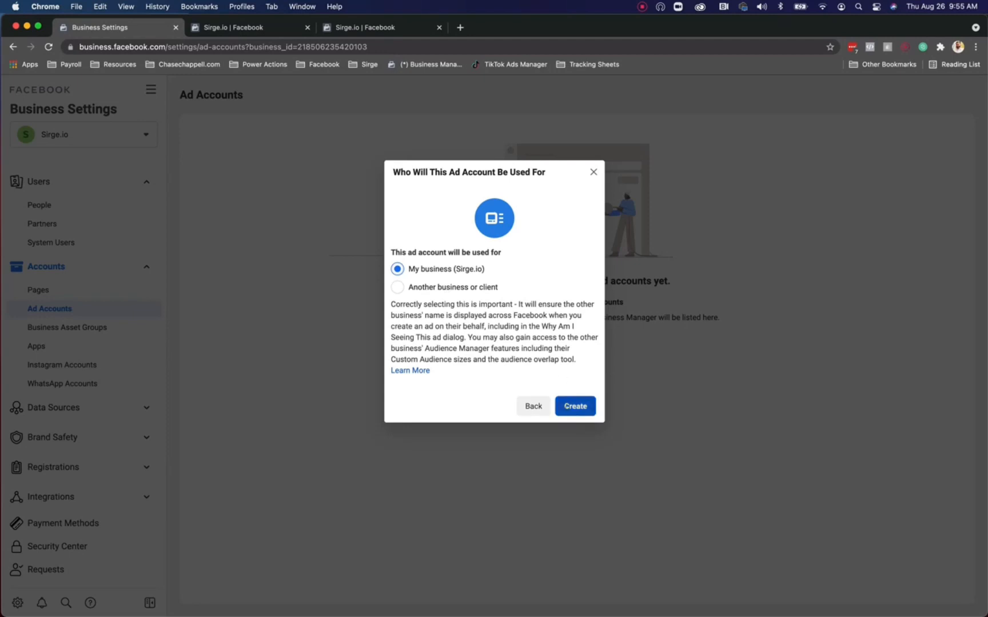
pyautogui.click(567, 407)
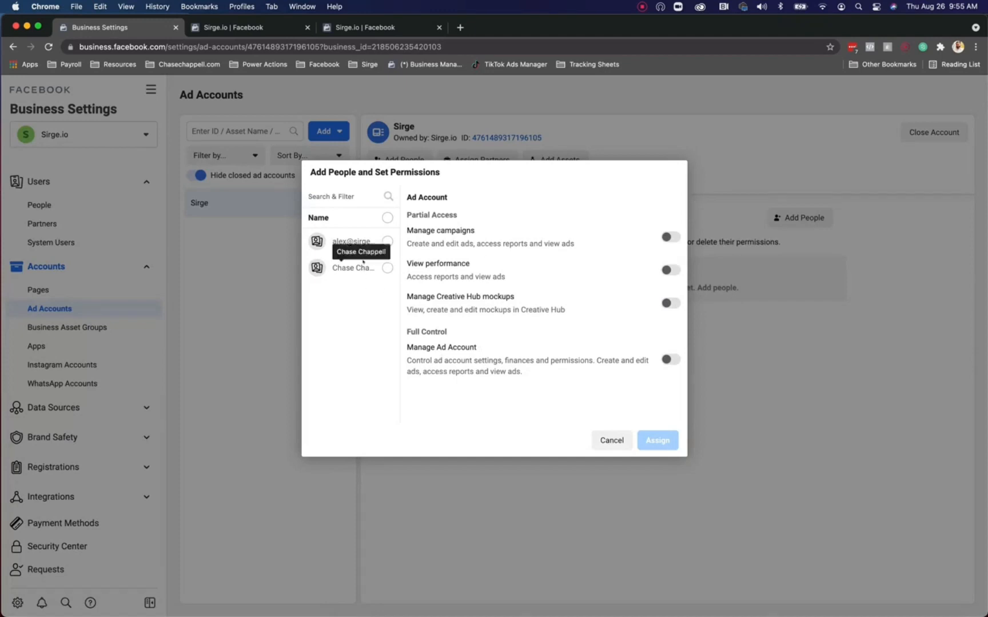
# Step: Grant the selected person Manage Ad Account control on Sirge, then close the confirmation
pyautogui.click(364, 267)
pyautogui.click(666, 360)
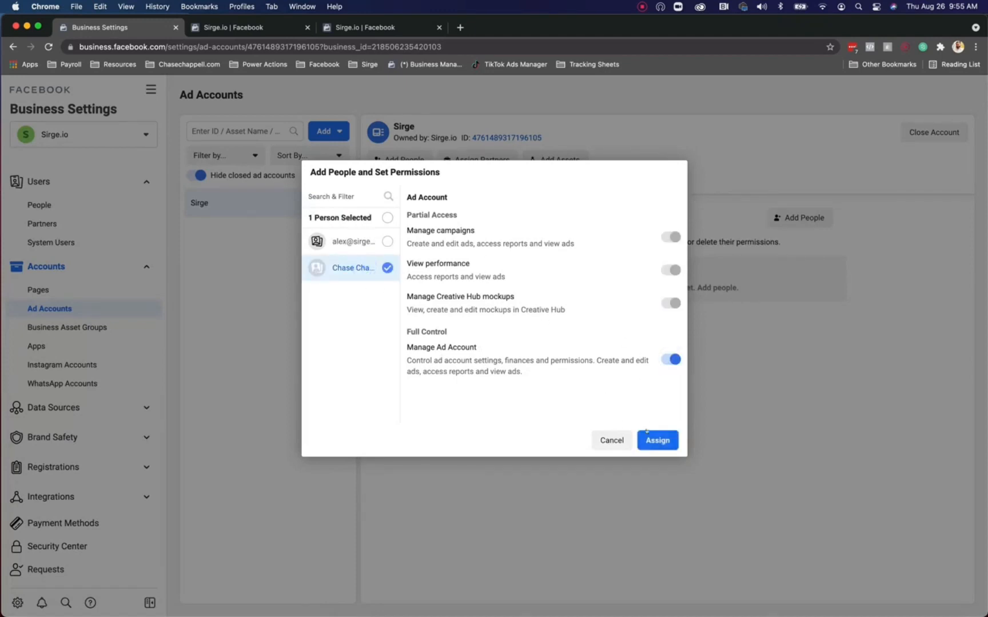
pyautogui.click(646, 432)
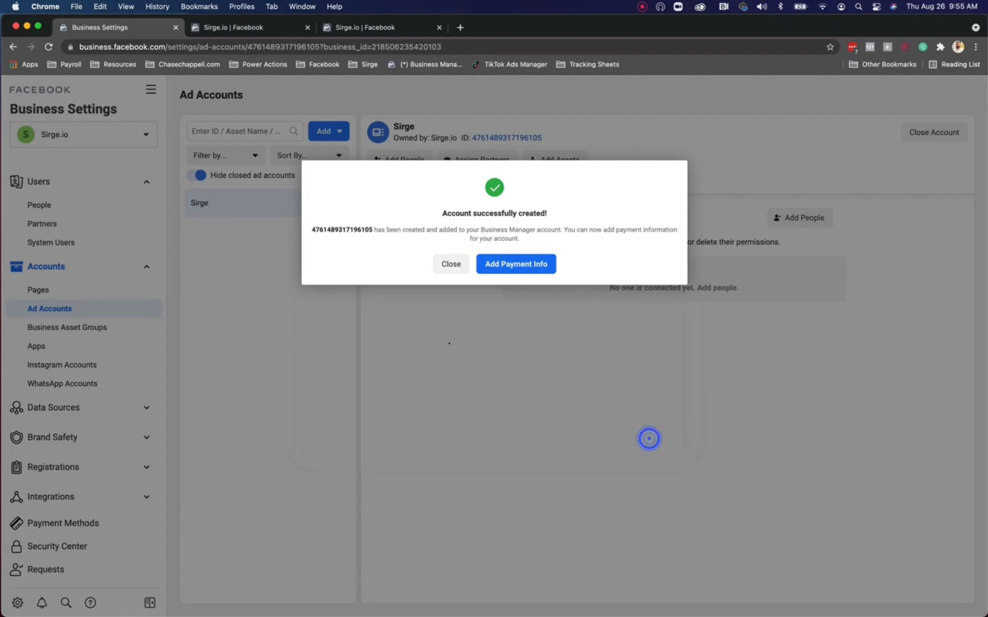
pyautogui.click(503, 264)
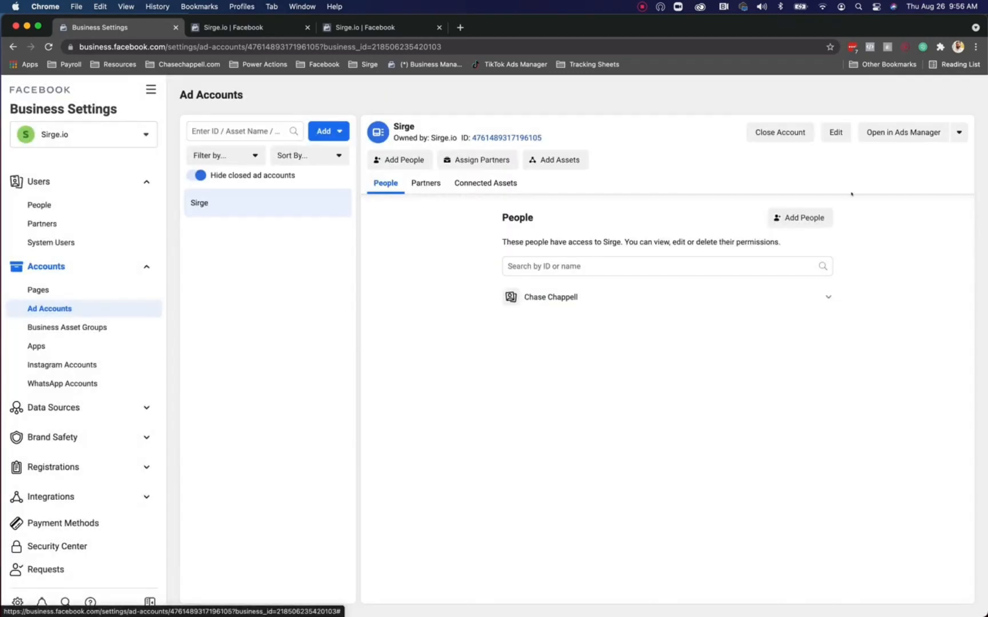
# Step: Open the Sirge ad account's payment methods to see its $0.00 balance and Visa card
pyautogui.click(958, 132)
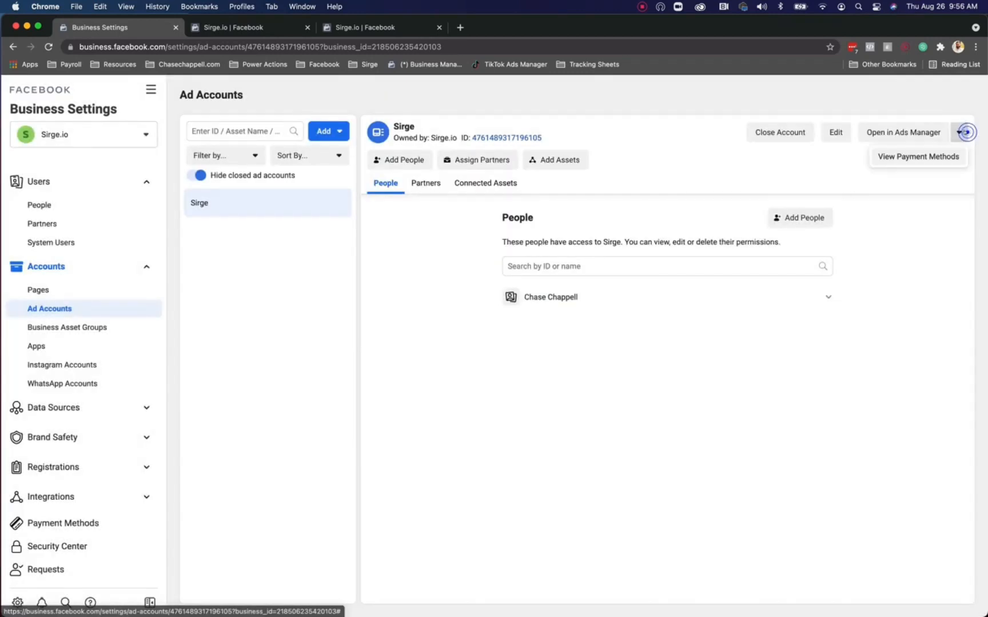
pyautogui.click(944, 157)
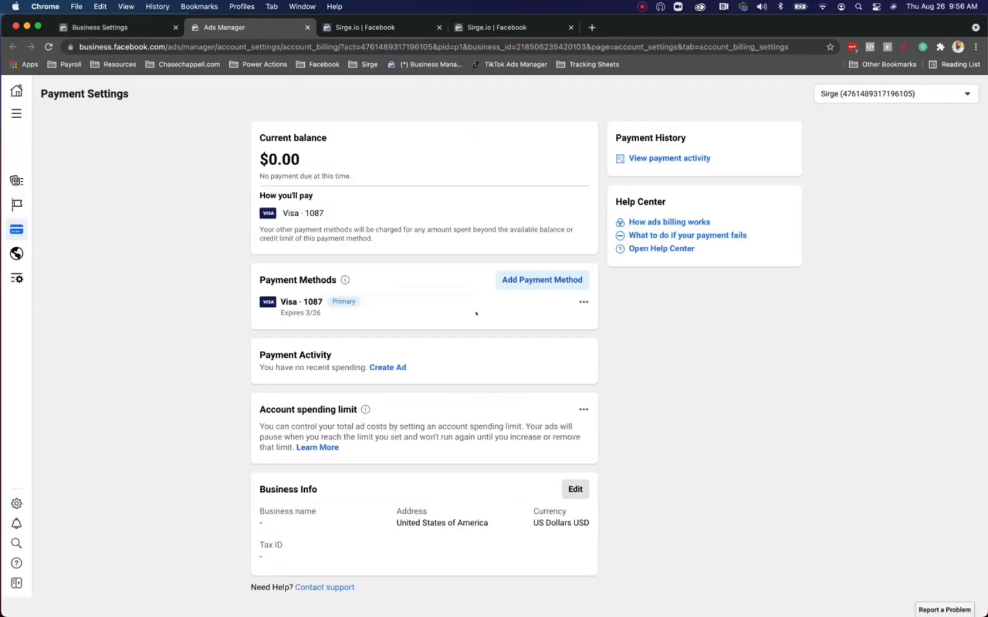
pyautogui.scroll(-1, 401, 264)
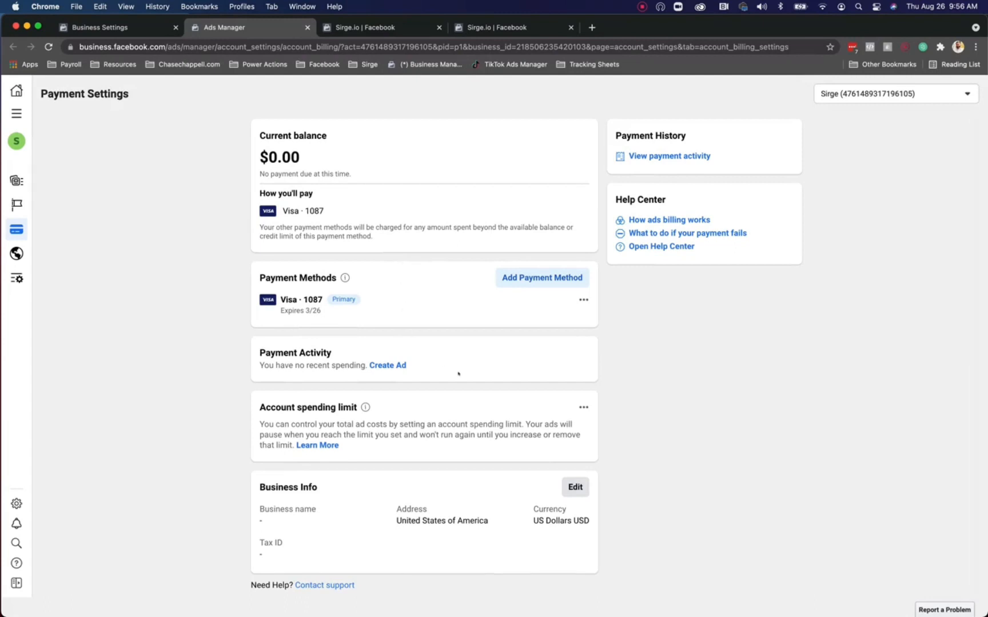